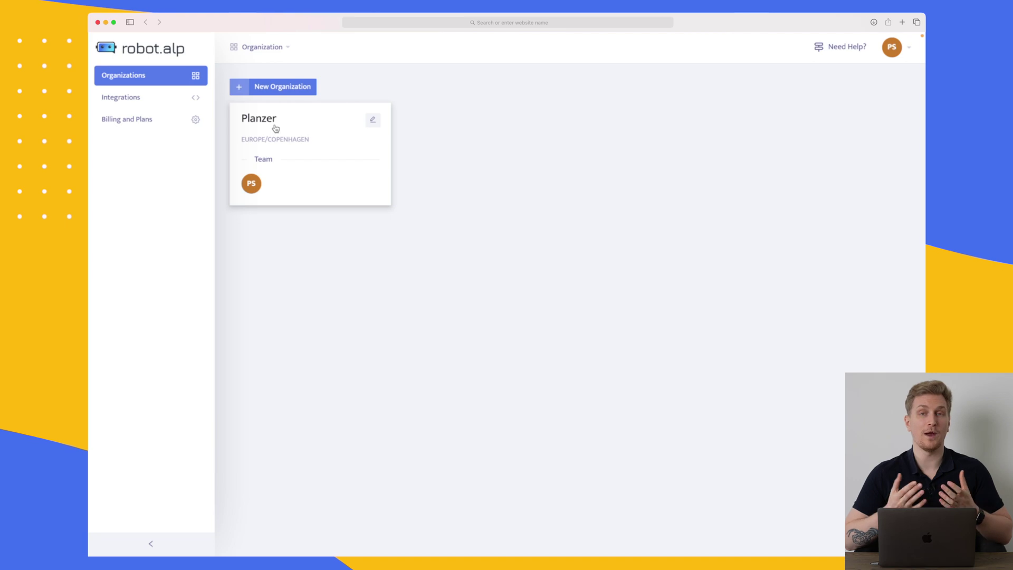
# Browse the notification integrations, checking the webhook and Zapier Hook URL fields
pyautogui.click(150, 102)
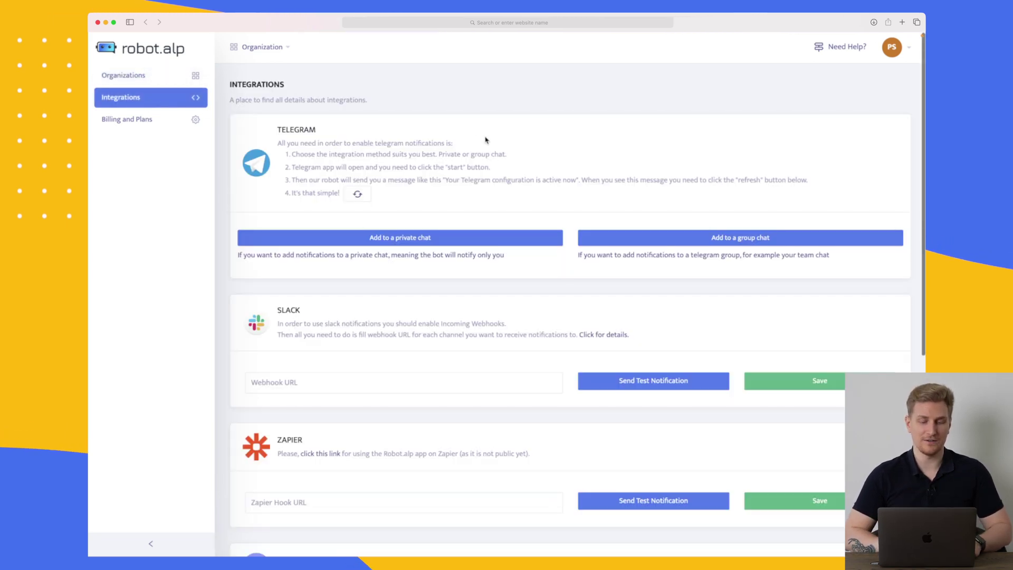
pyautogui.scroll(-5, 485, 139)
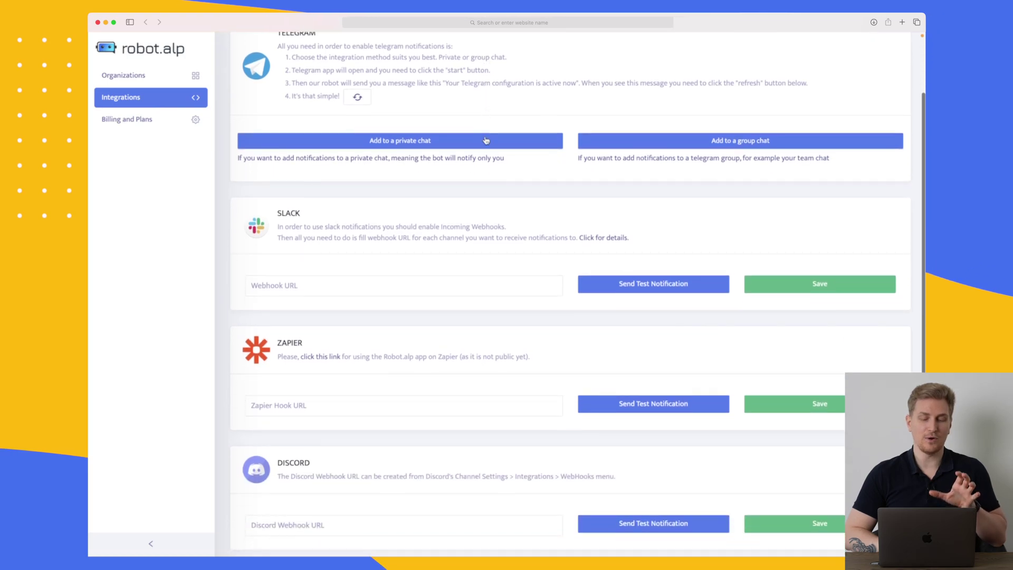
pyautogui.scroll(-7, 486, 140)
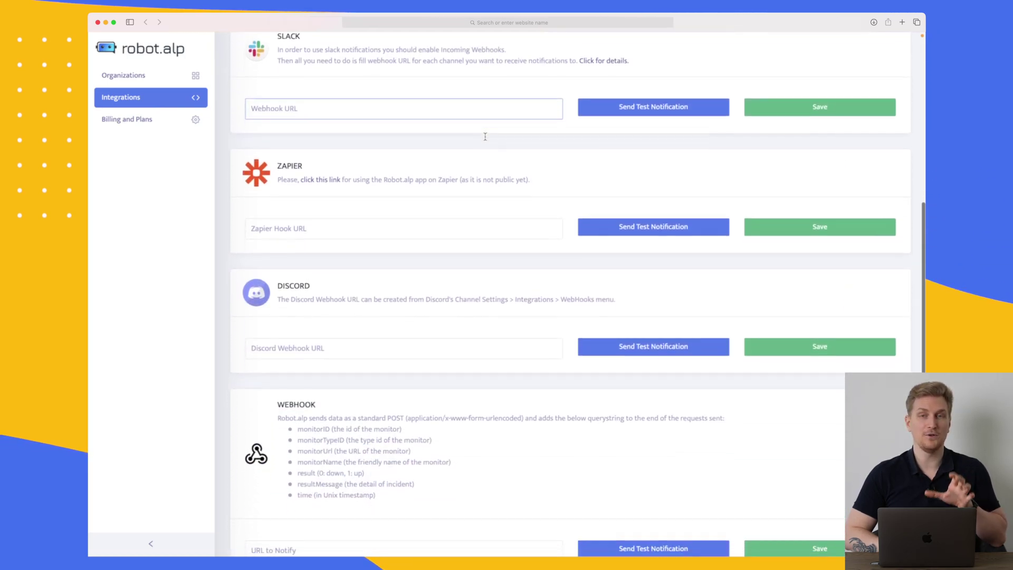
pyautogui.scroll(-1, 485, 140)
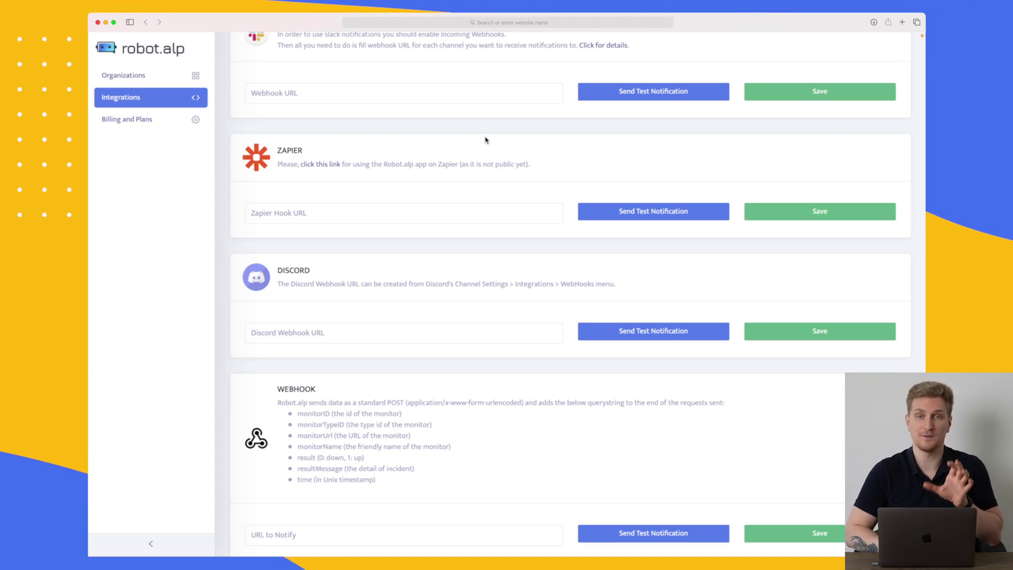
pyautogui.scroll(10, 485, 140)
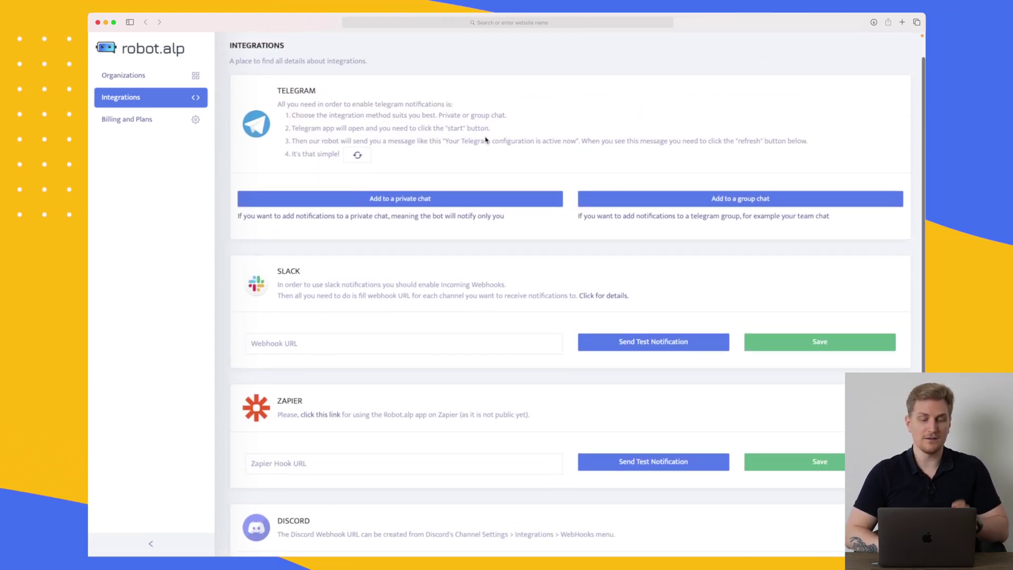
pyautogui.scroll(-10, 312, 96)
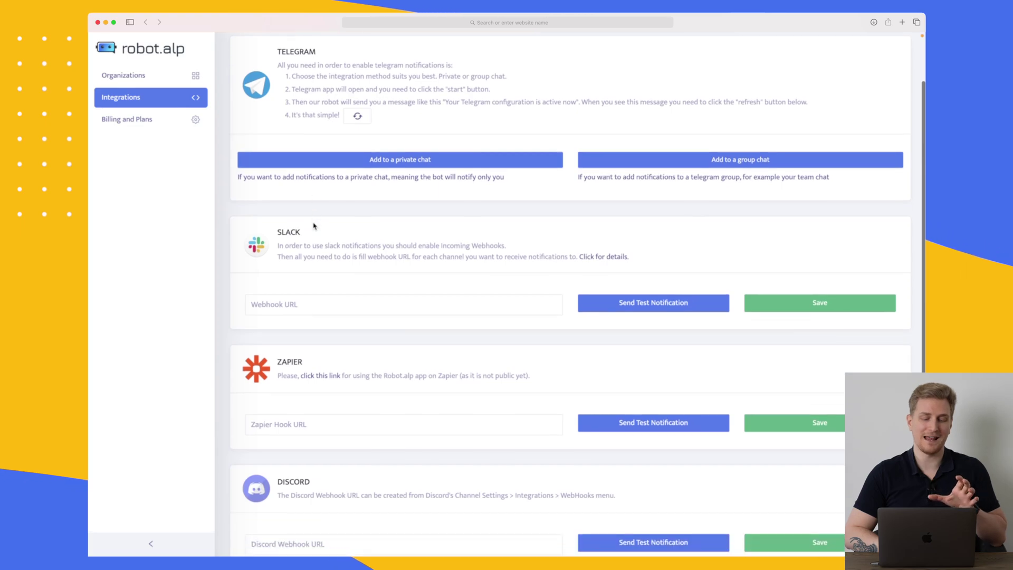
pyautogui.scroll(-2, 309, 250)
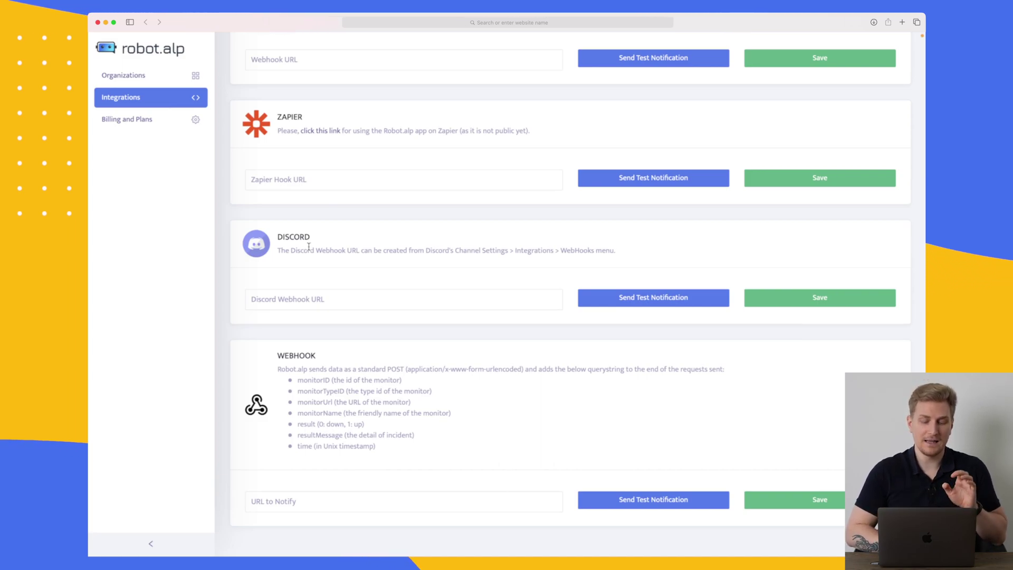
pyautogui.click(330, 502)
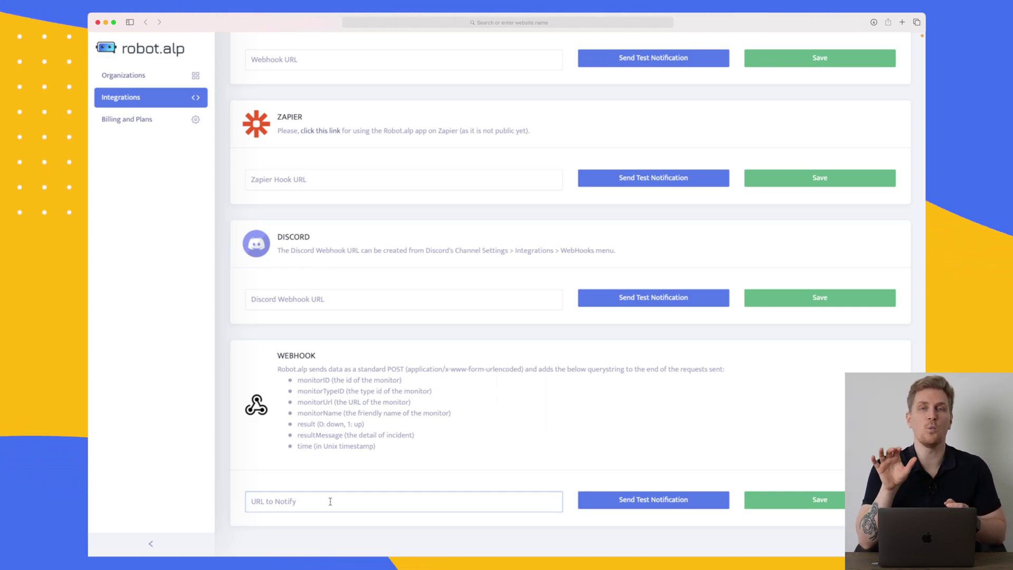
pyautogui.click(358, 244)
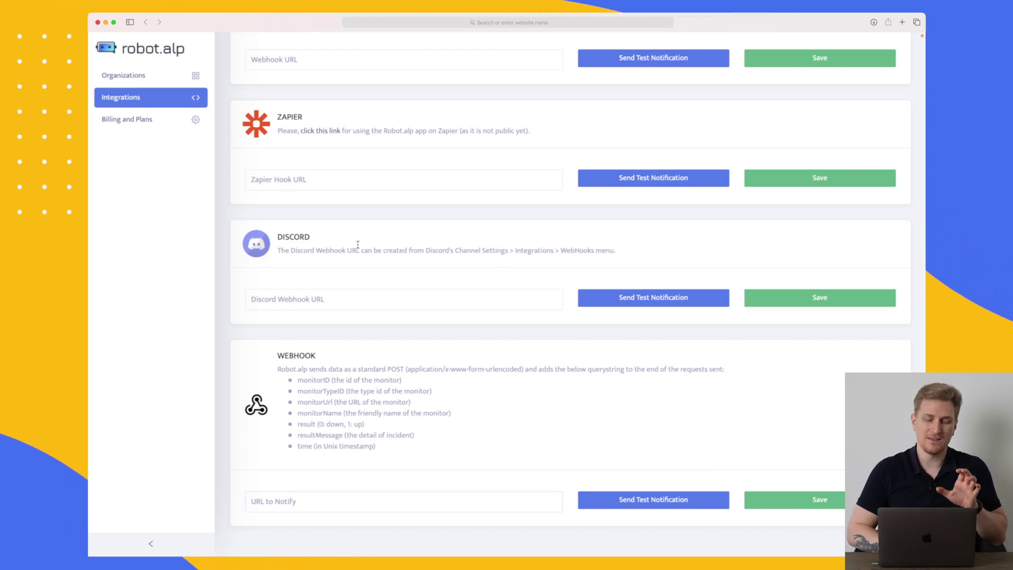
pyautogui.click(321, 187)
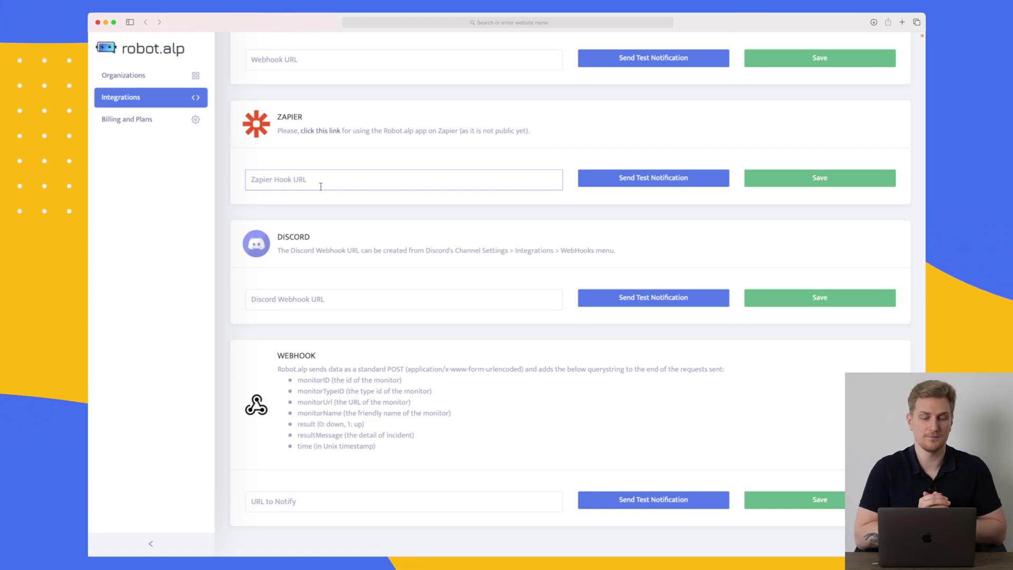
# Open Planzer's dashboard, glance at Team and Status Pages, then reach Uptime Monitors
pyautogui.click(157, 80)
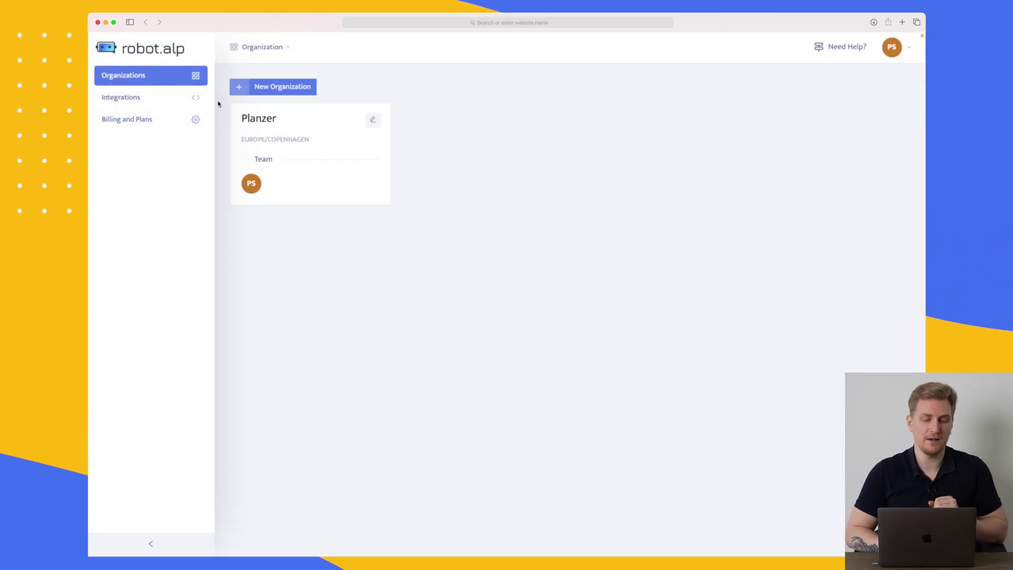
pyautogui.click(274, 127)
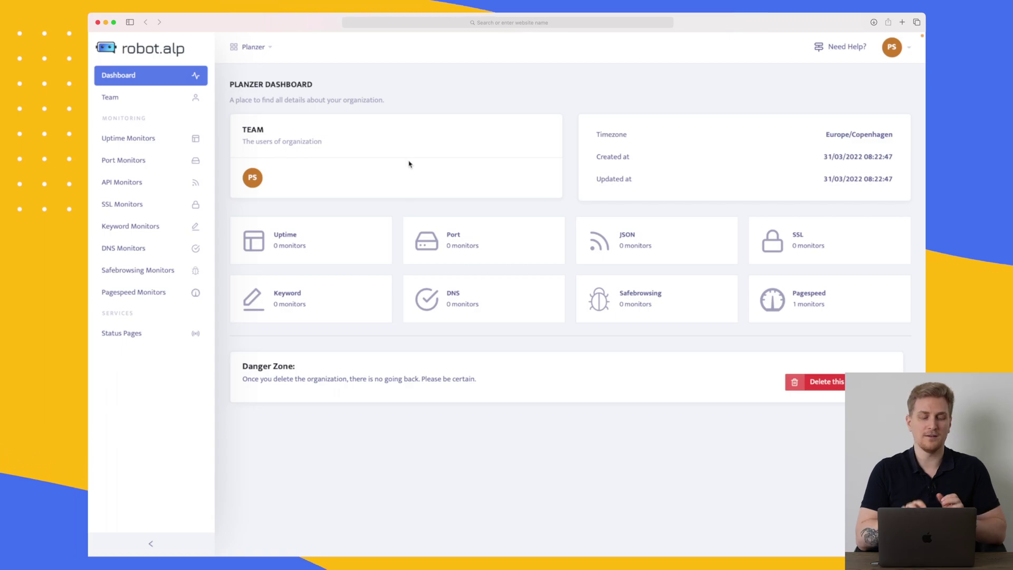
pyautogui.click(135, 104)
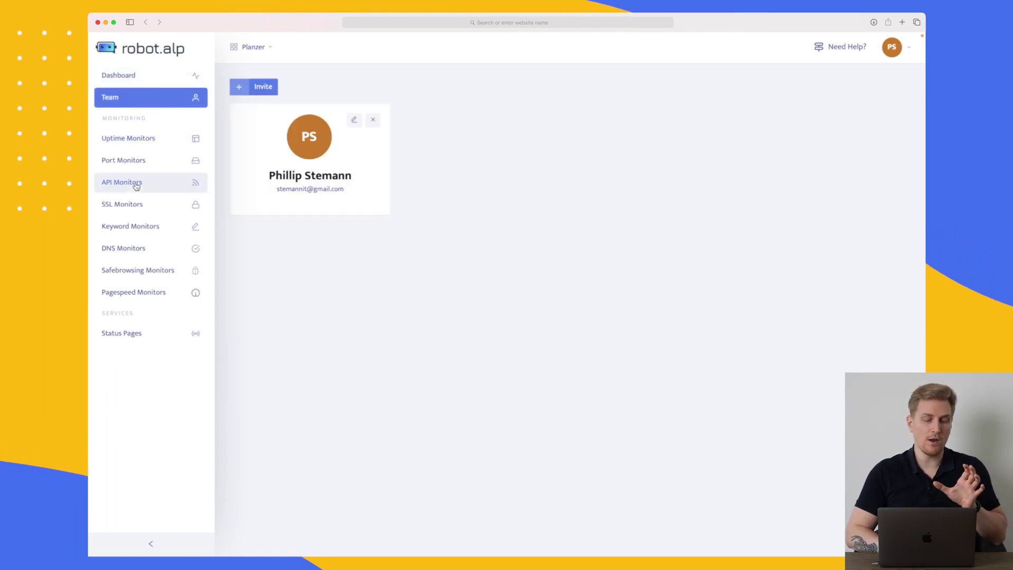
pyautogui.click(135, 337)
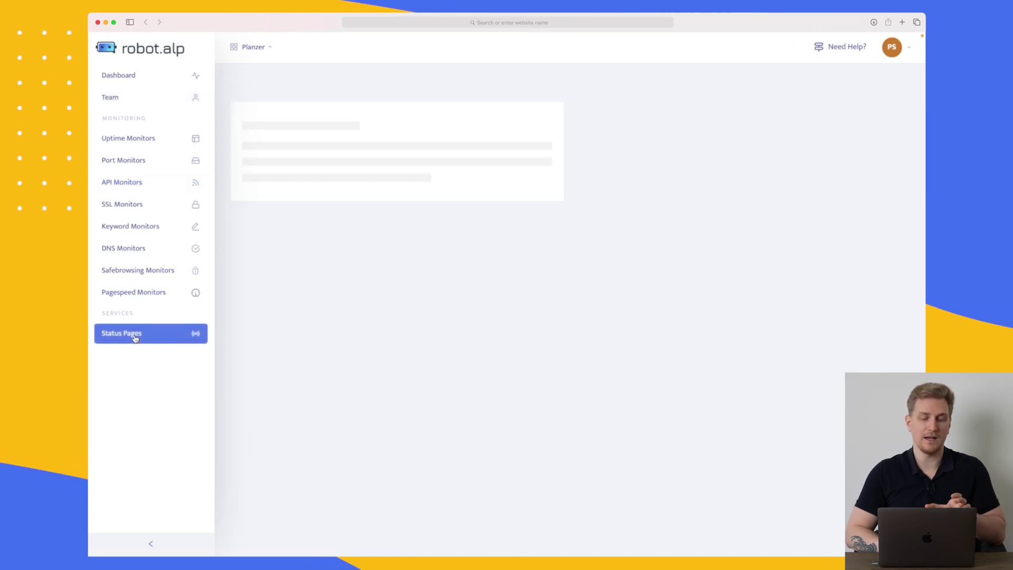
pyautogui.click(146, 141)
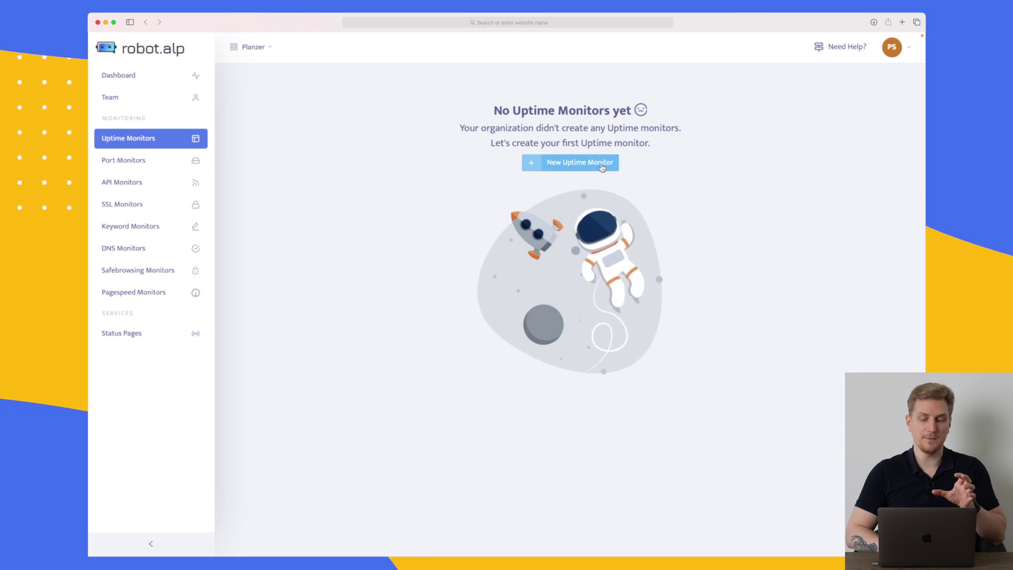
# Define a new uptime monitor 'Website' for planzer.io with a 2-minute check interval
pyautogui.click(599, 168)
pyautogui.click(608, 146)
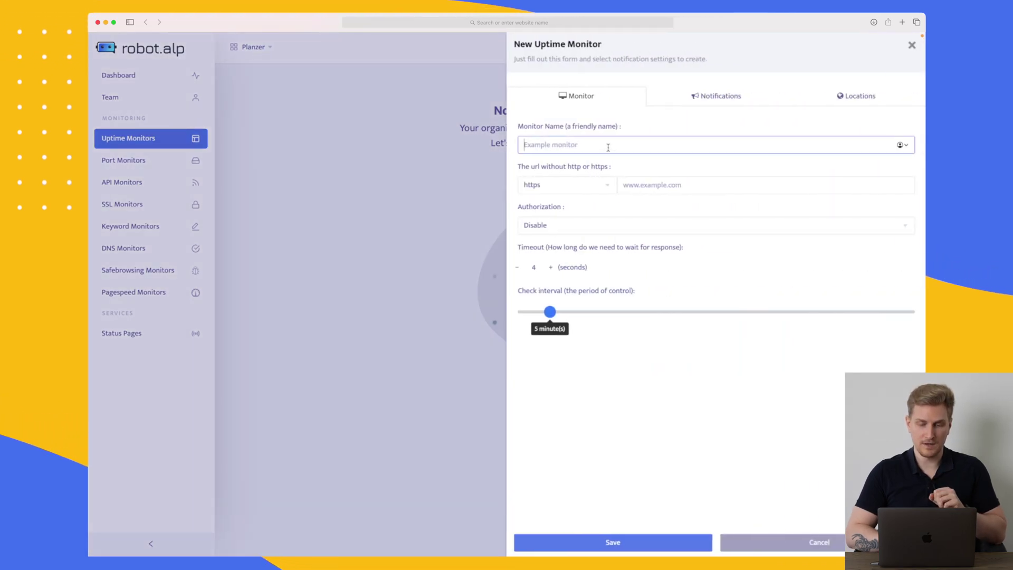
pyautogui.write('Websi')
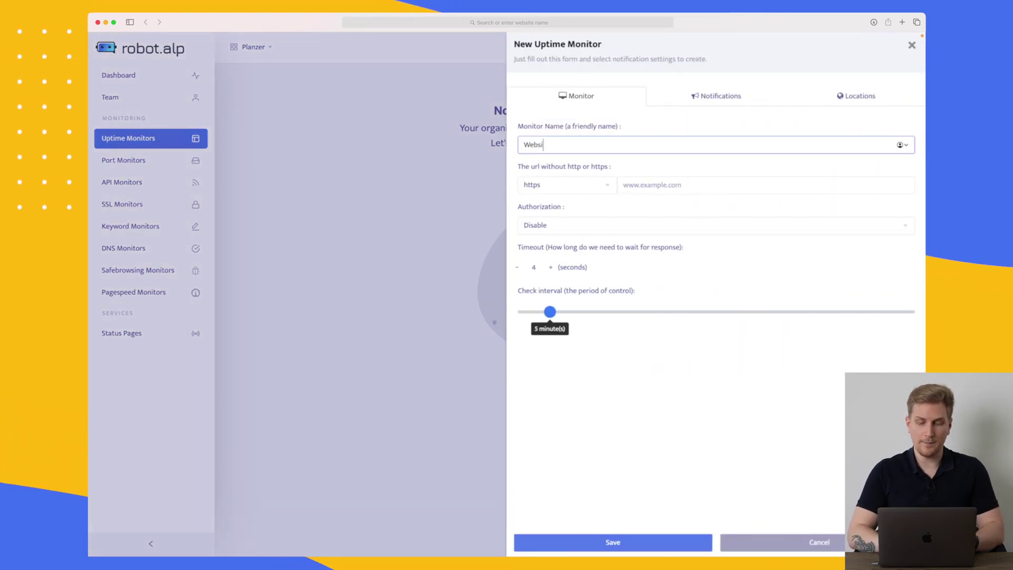
pyautogui.write('te')
pyautogui.click(704, 188)
pyautogui.write('planze')
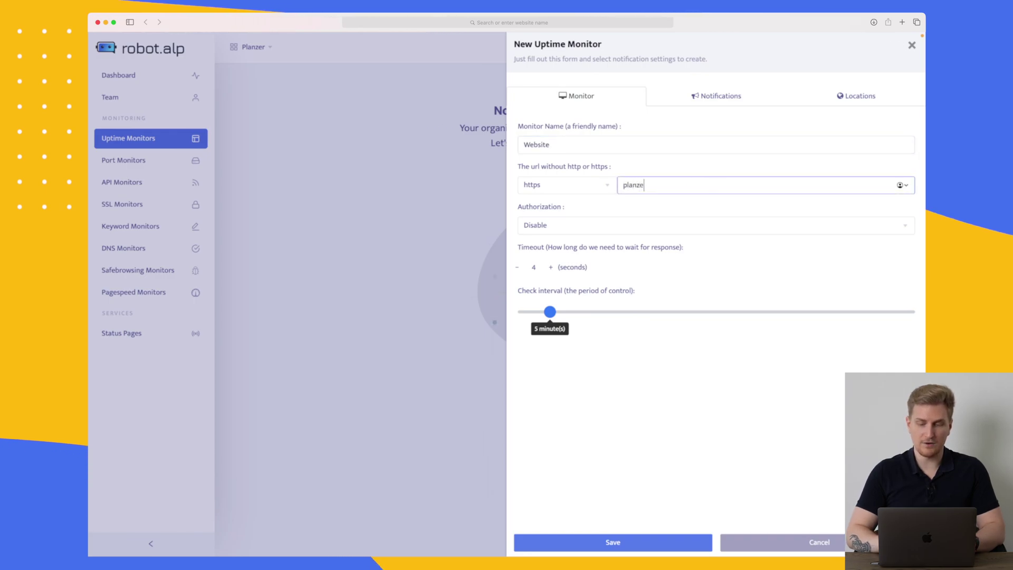
pyautogui.write('r.io')
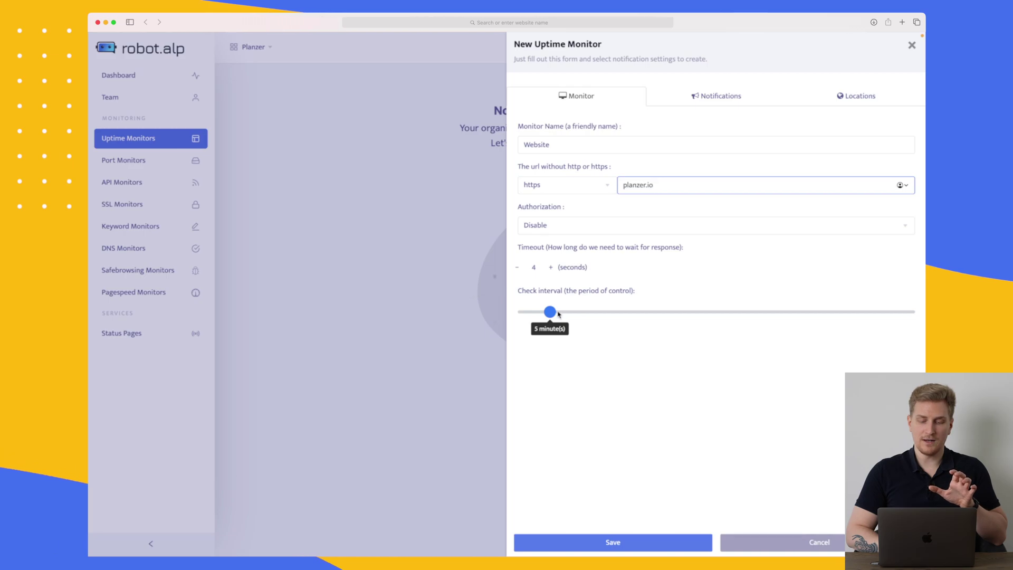
pyautogui.moveTo(551, 316); pyautogui.dragTo(533, 316)
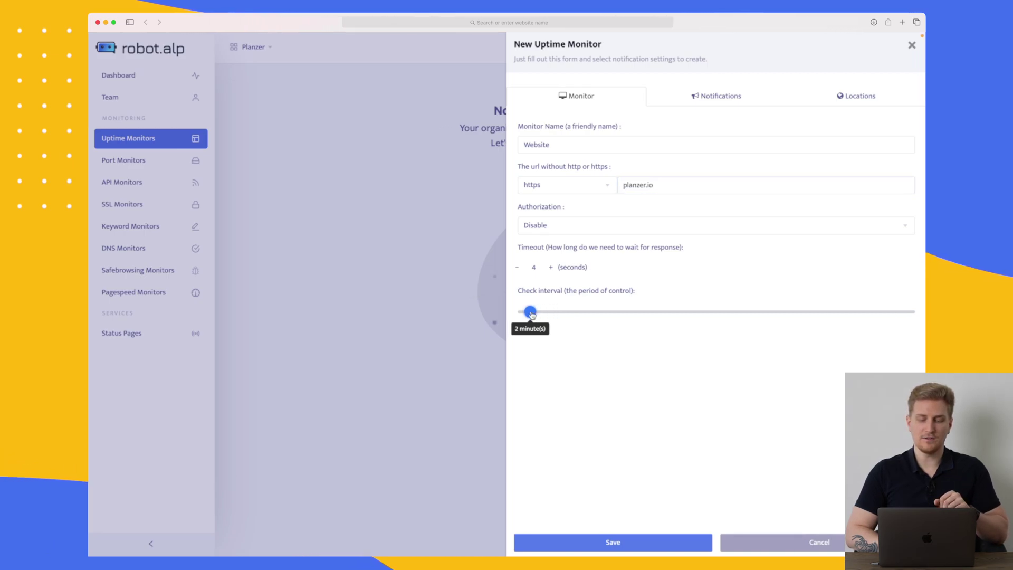
pyautogui.click(705, 98)
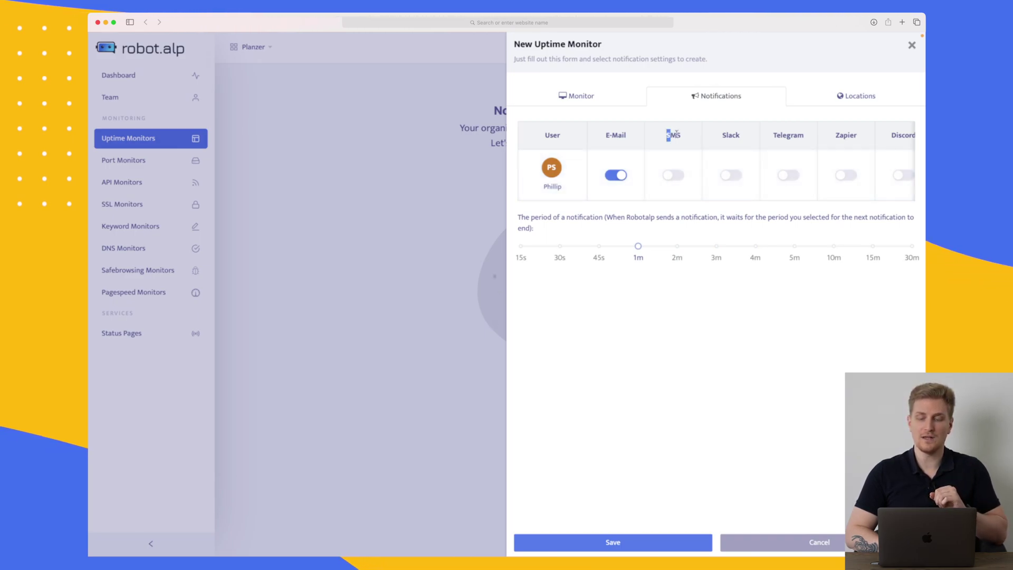
# Add Ireland and Frankfurt alongside London as check locations and save the Website monitor
pyautogui.click(626, 187)
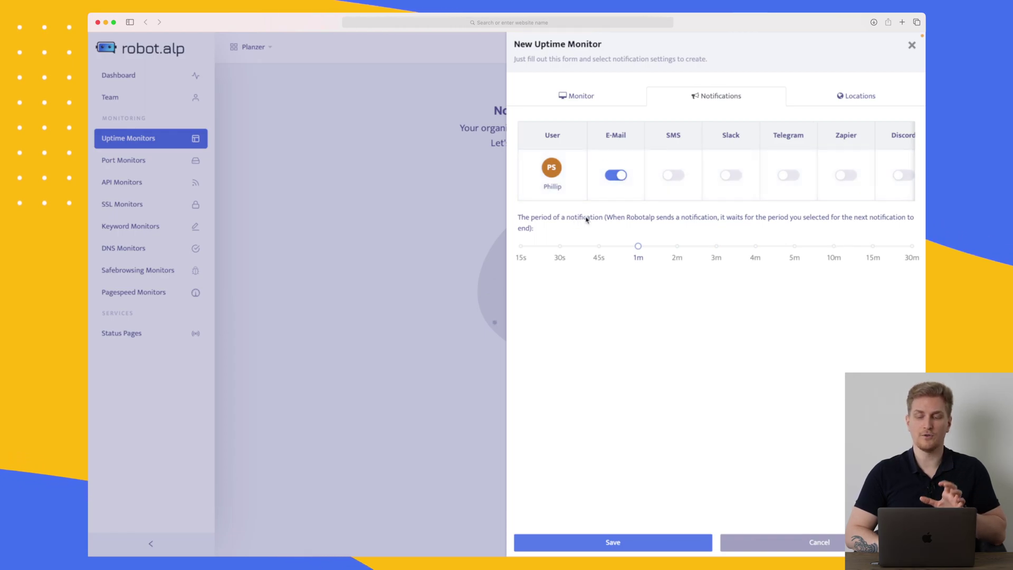
pyautogui.click(834, 93)
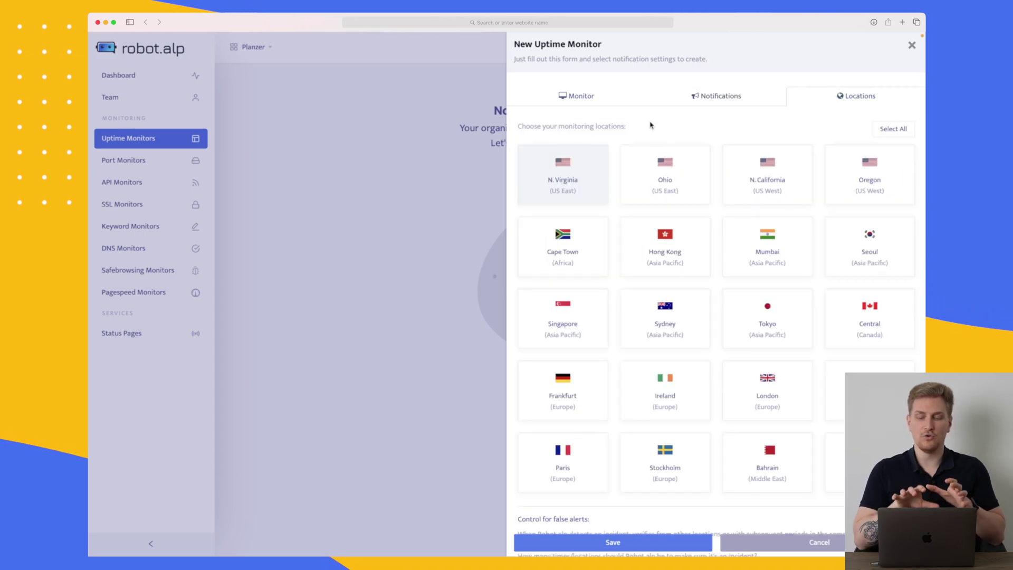
pyautogui.scroll(-1, 650, 125)
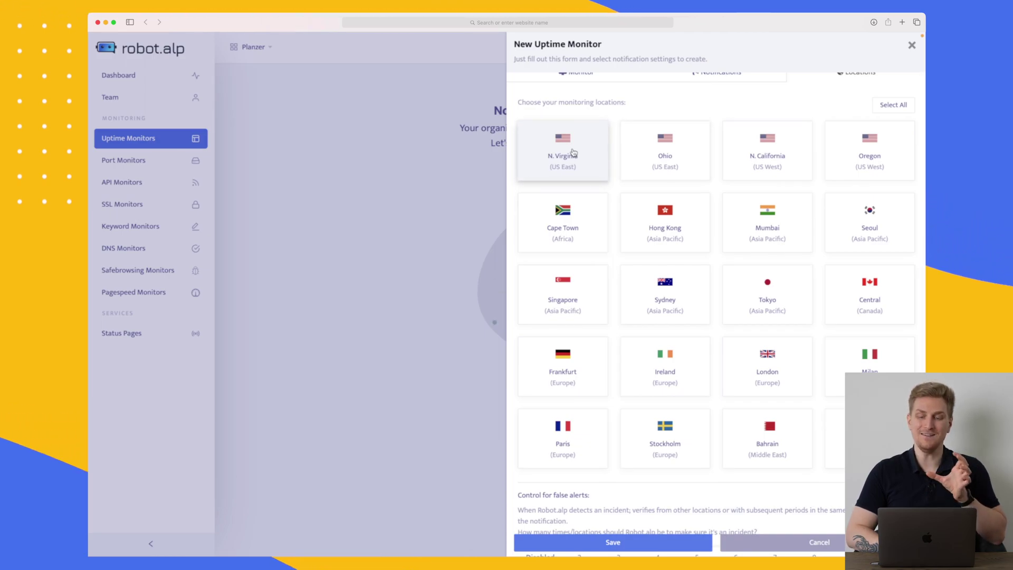
pyautogui.scroll(-5, 574, 153)
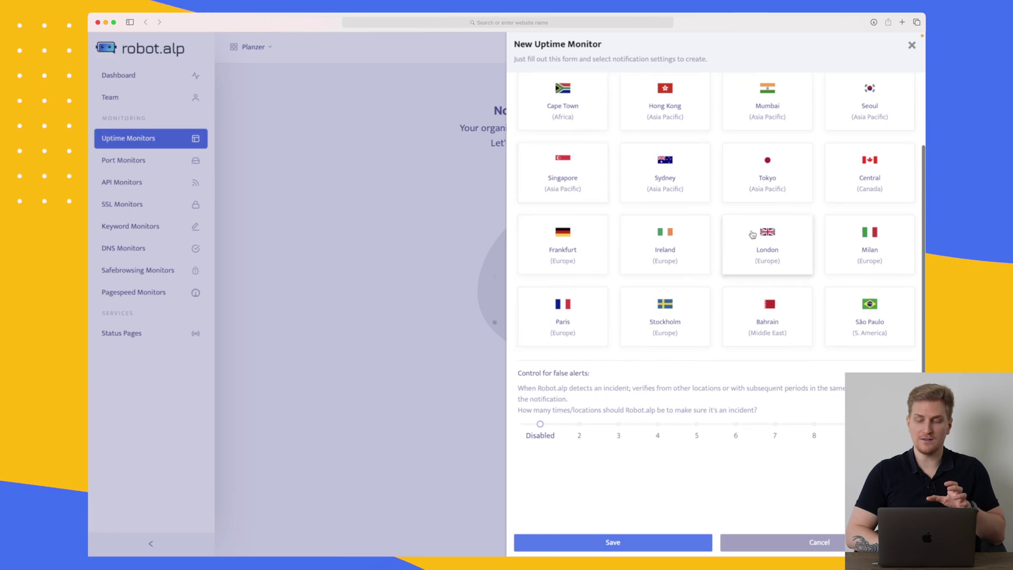
pyautogui.click(681, 251)
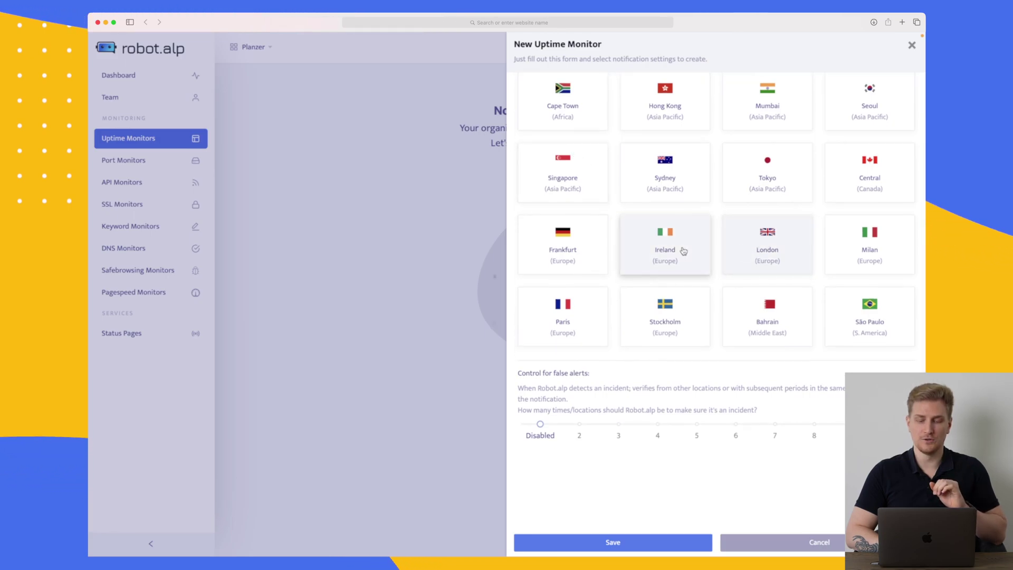
pyautogui.click(570, 252)
pyautogui.scroll(-1, 568, 251)
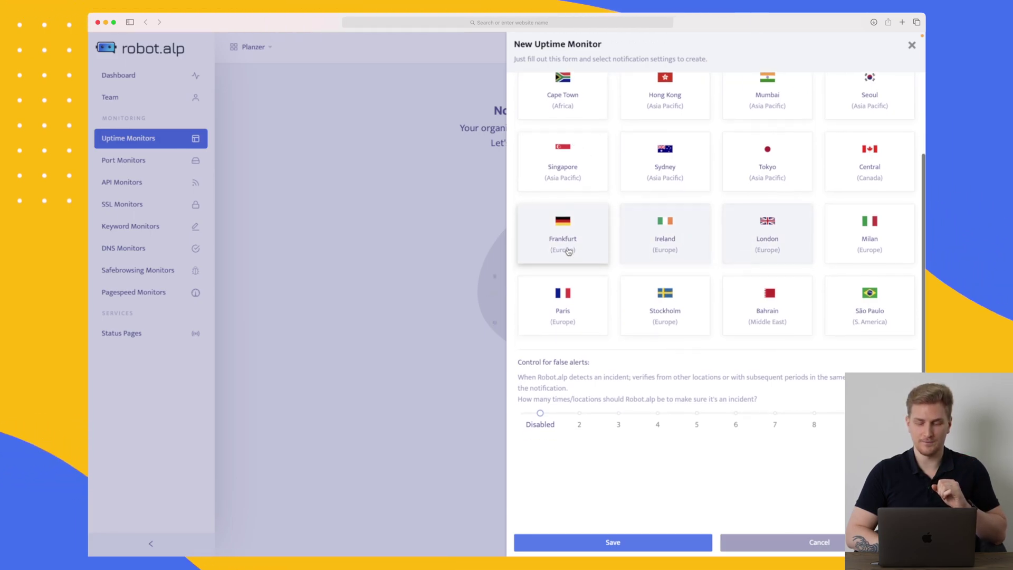
pyautogui.click(616, 541)
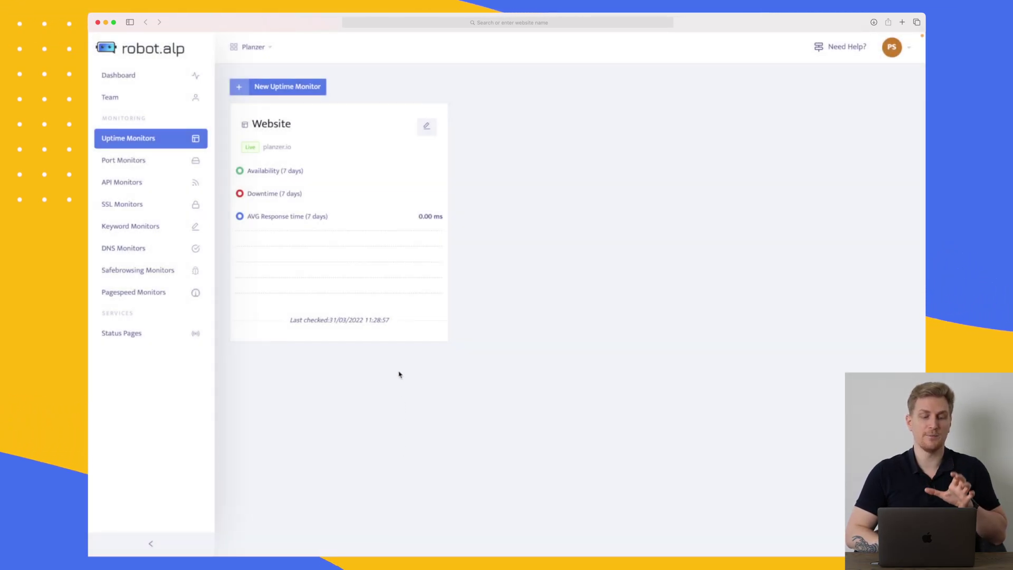
# Pass through Port Monitors to the empty API Monitors page
pyautogui.click(157, 165)
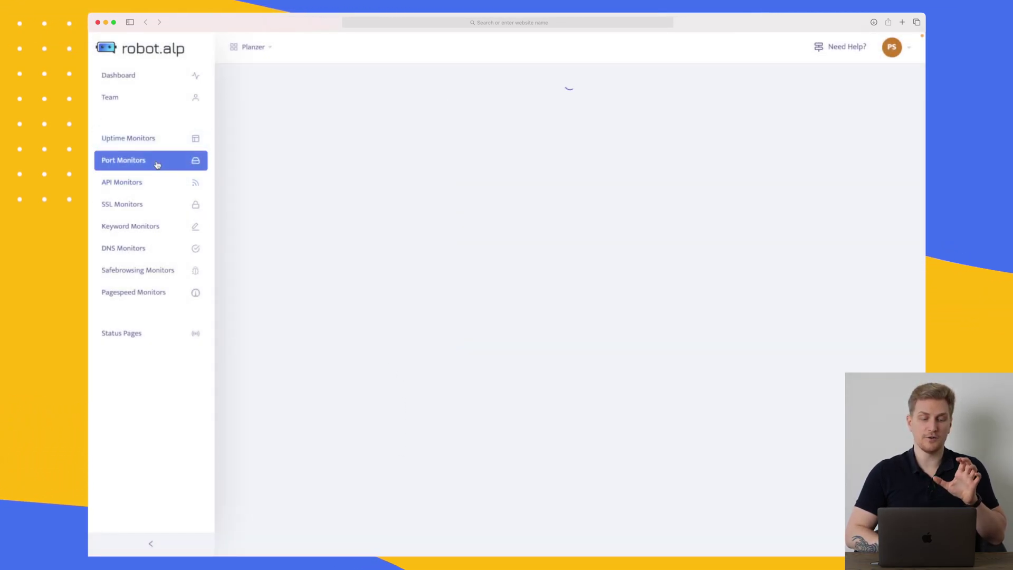
pyautogui.click(151, 186)
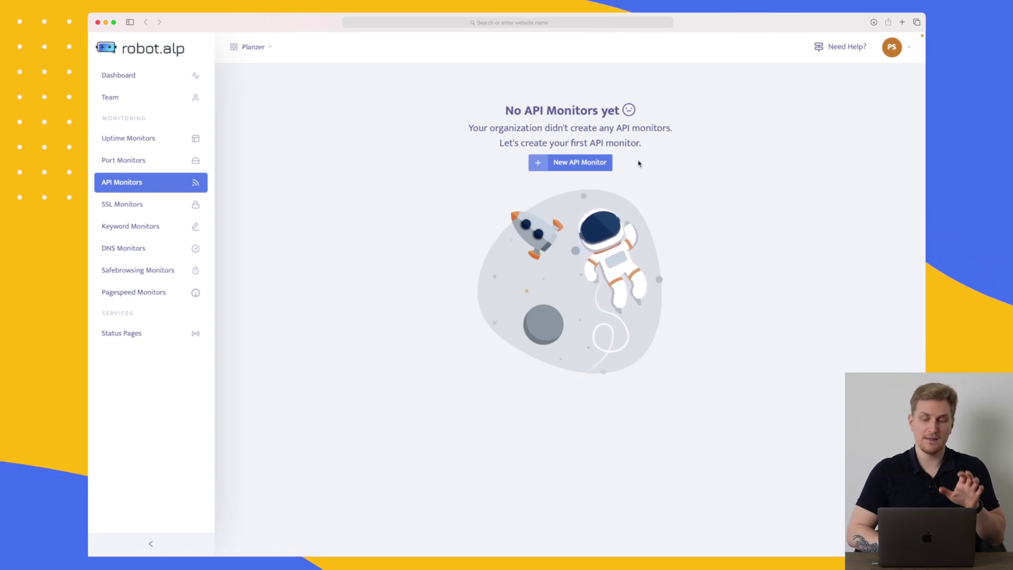
pyautogui.click(564, 163)
pyautogui.click(584, 147)
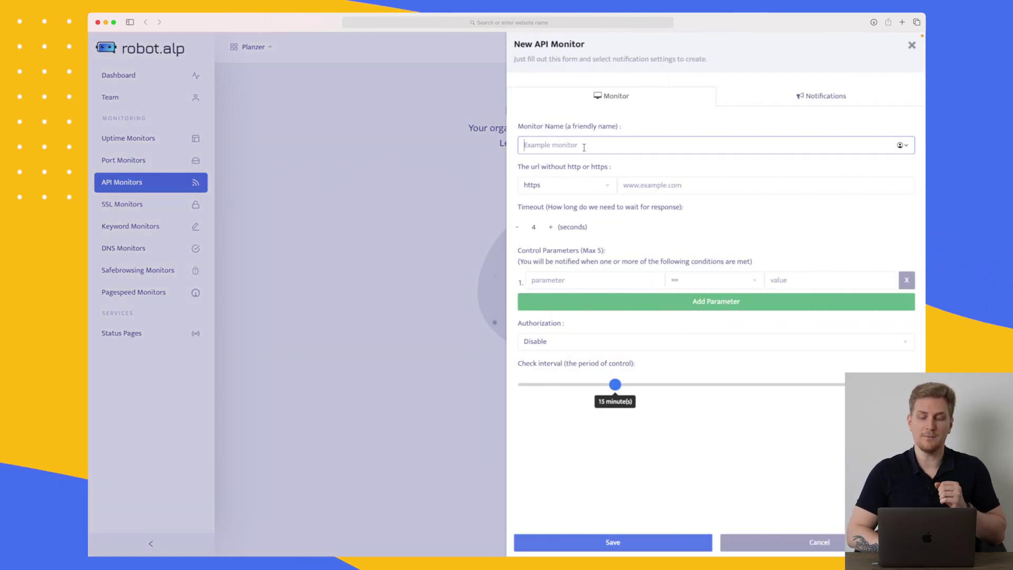
pyautogui.write('AP')
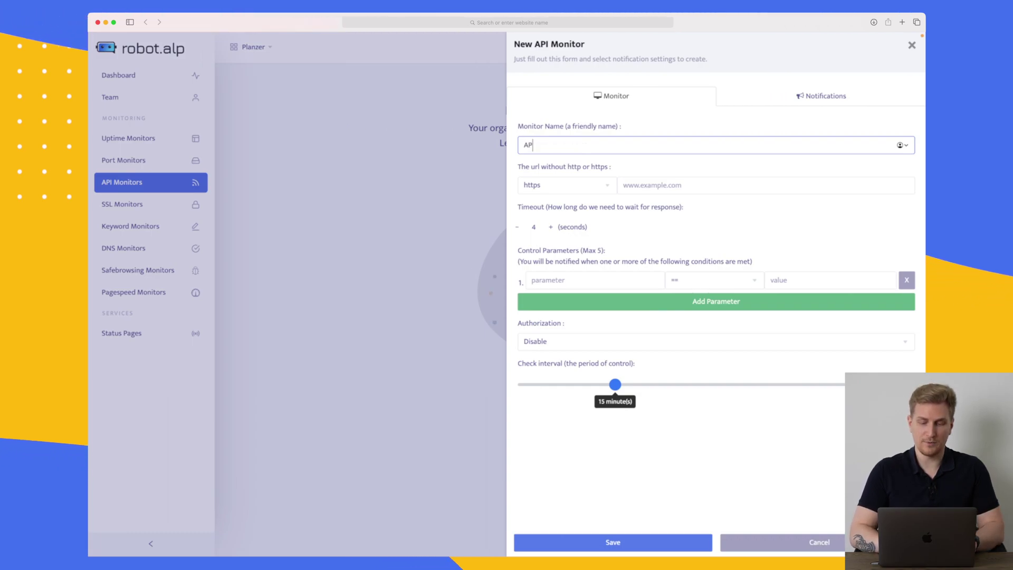
pyautogui.write('I')
pyautogui.click(647, 183)
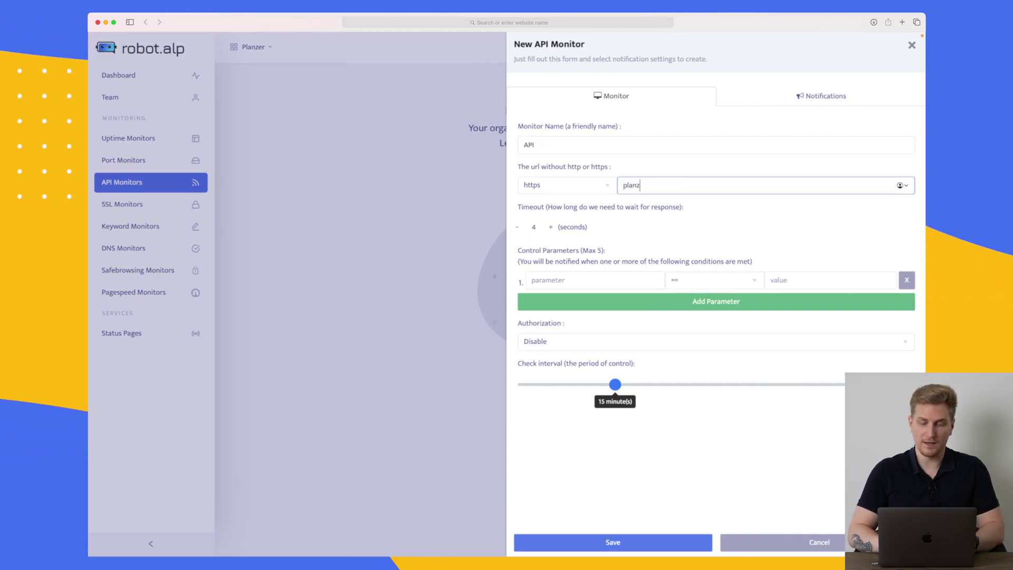
pyautogui.write('planzr')
pyautogui.press('BackSpace')
pyautogui.write('er.io')
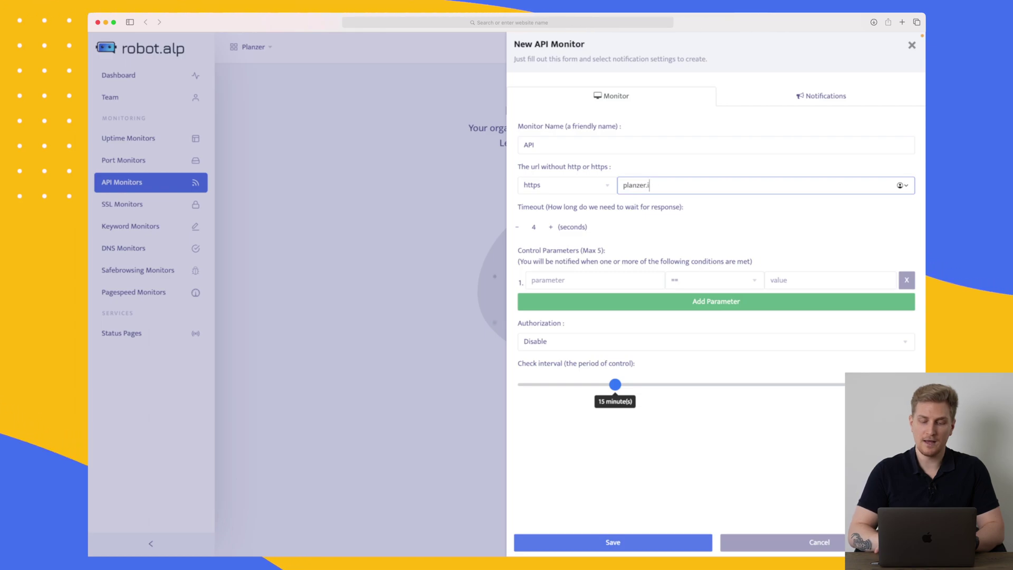
pyautogui.click(592, 282)
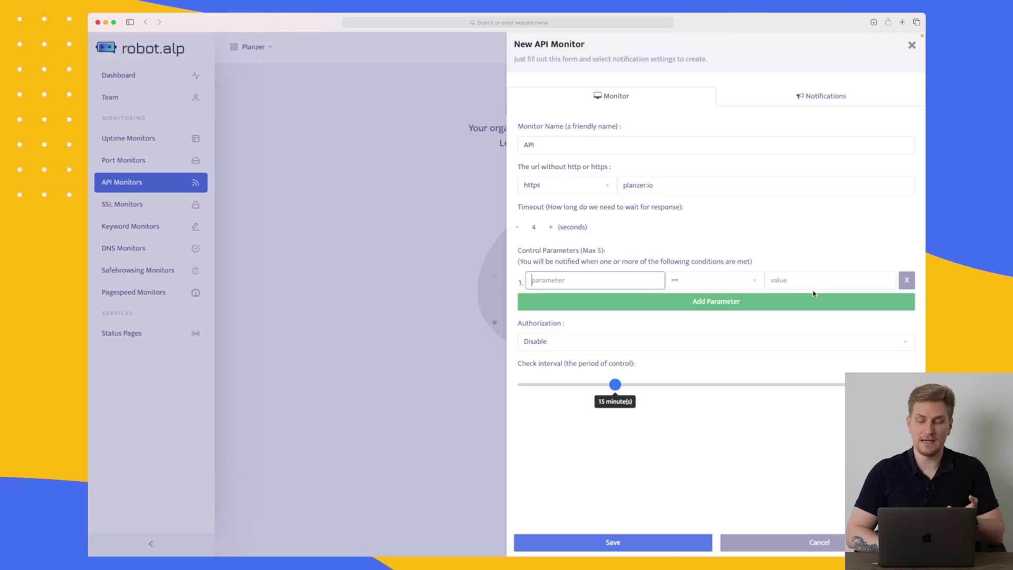
pyautogui.click(572, 345)
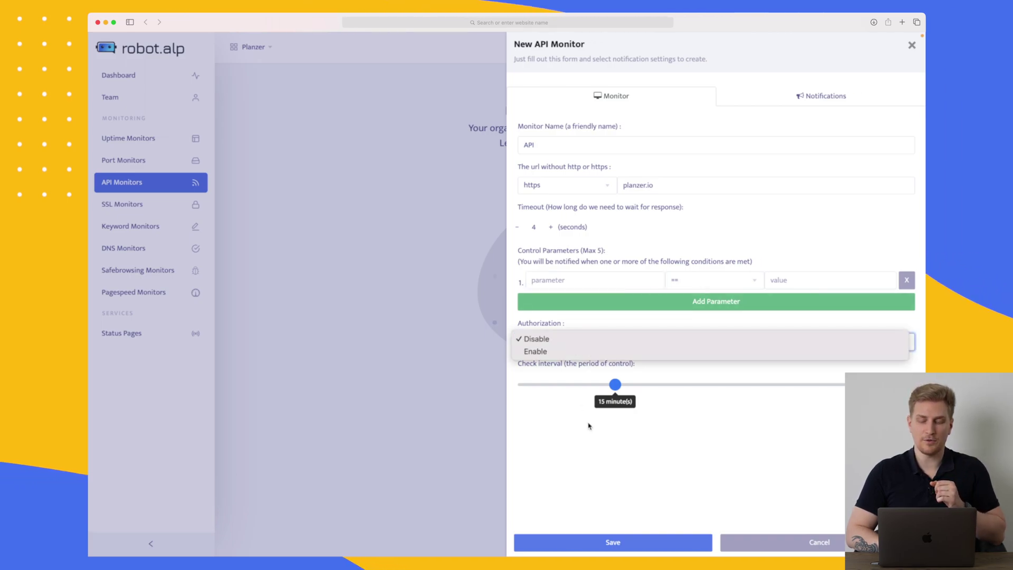
pyautogui.click(606, 401)
pyautogui.moveTo(616, 389); pyautogui.dragTo(582, 385)
pyautogui.click(823, 100)
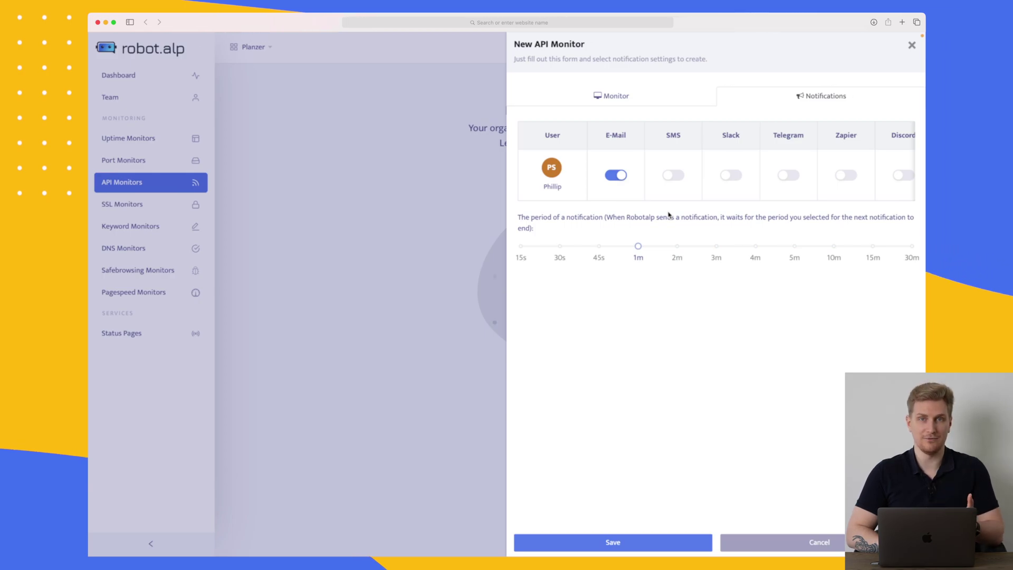
pyautogui.press('Escape')
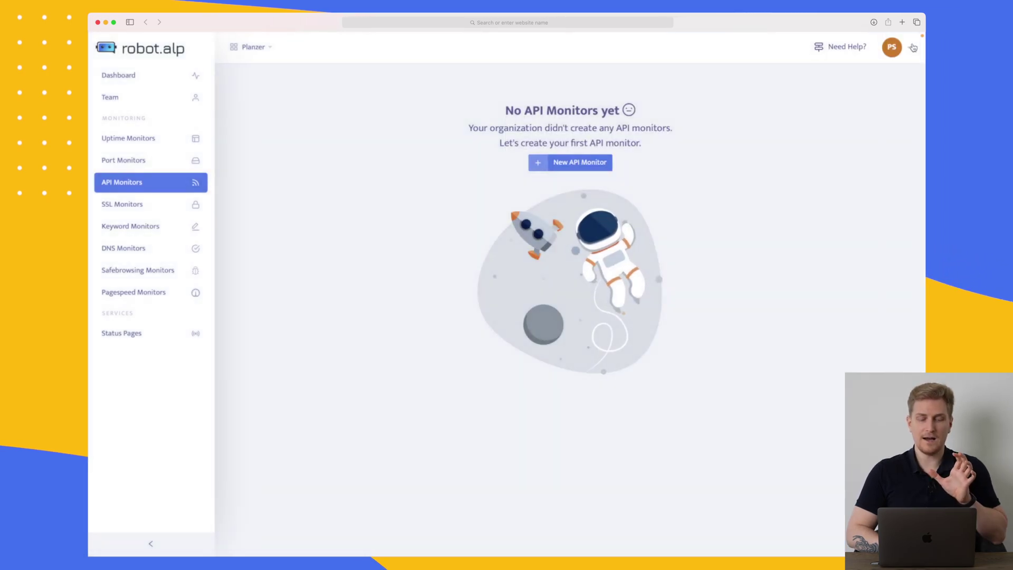
# Start a new SSL monitor named 'SSL Certificate' for planzer.io
pyautogui.click(152, 210)
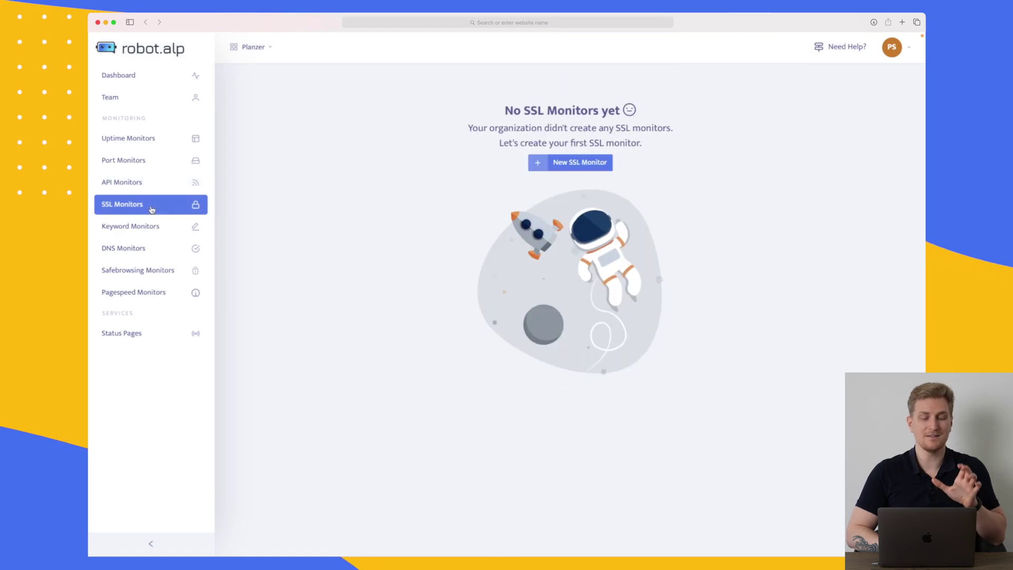
pyautogui.click(586, 164)
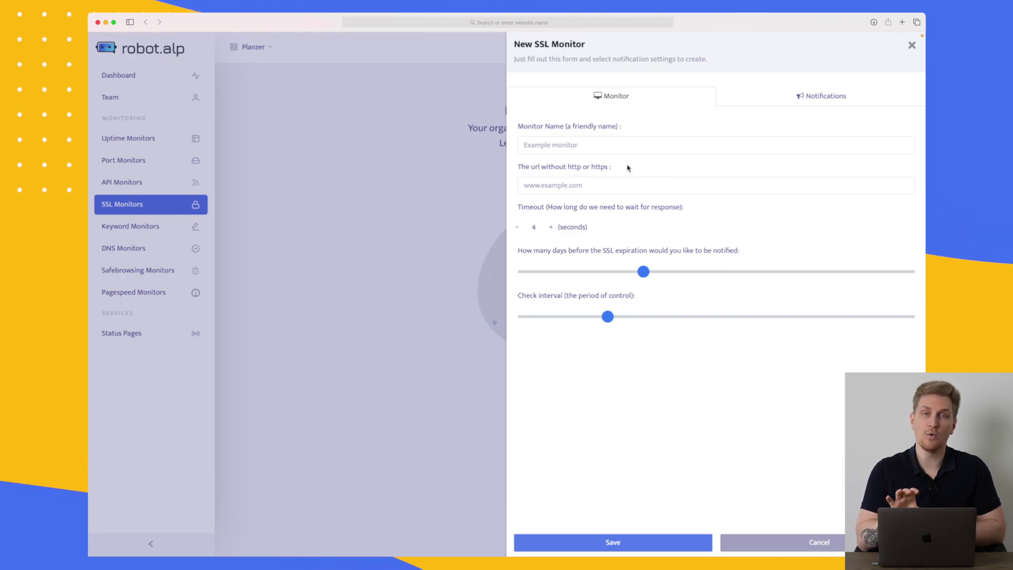
pyautogui.click(594, 152)
pyautogui.write('SSL ')
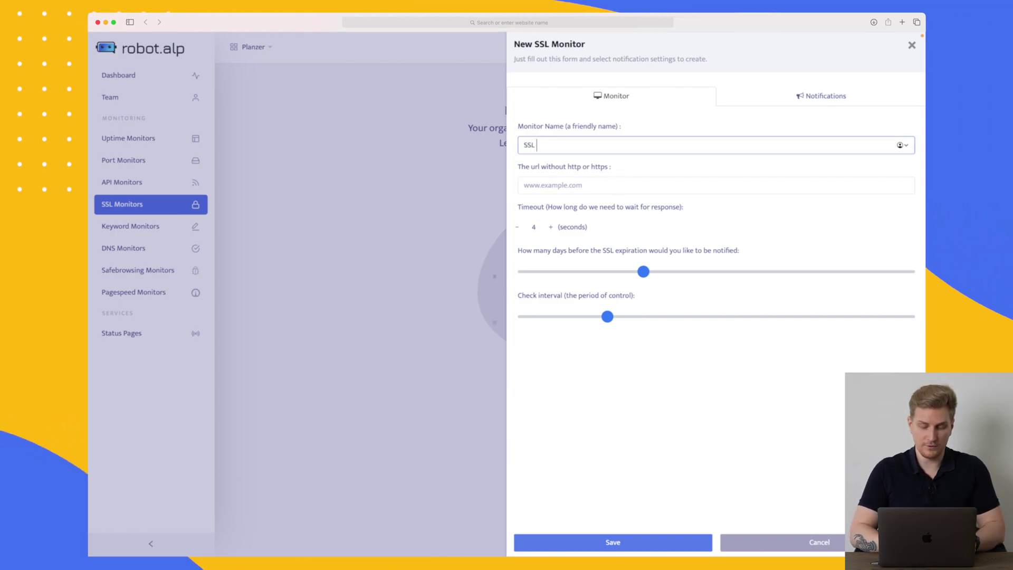
pyautogui.write('Cer')
pyautogui.write('ti')
pyautogui.write('ficate')
pyautogui.click(574, 185)
pyautogui.write('planzer.io')
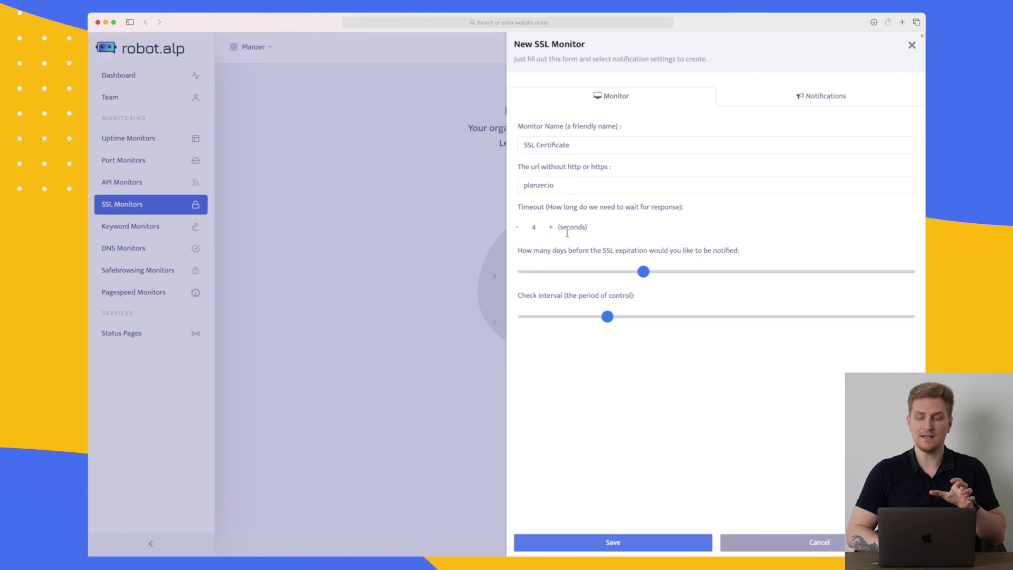
# Set a 6-second timeout, 5-day expiry warning and 14-hour interval, then save
pyautogui.click(552, 228)
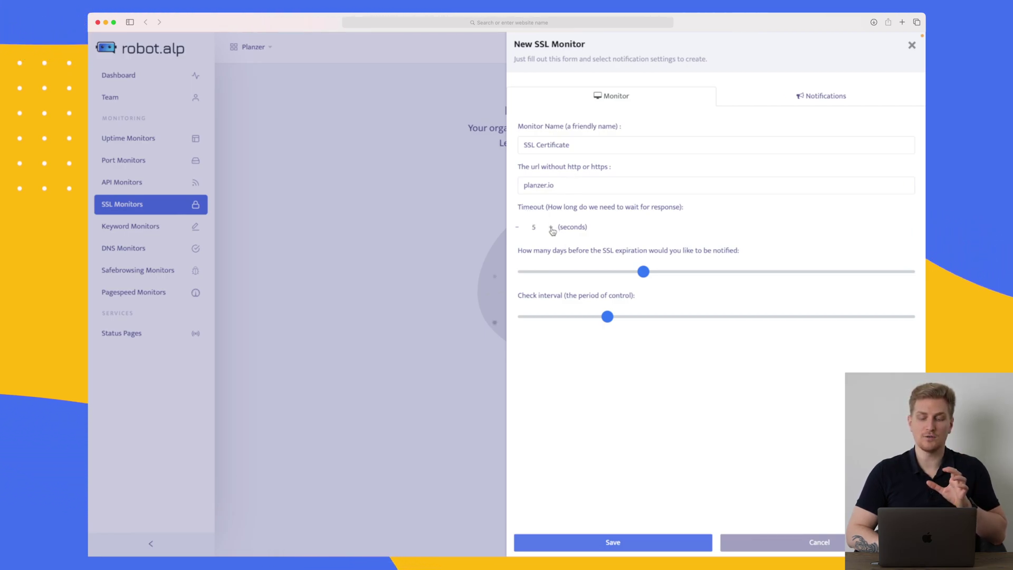
pyautogui.click(552, 228)
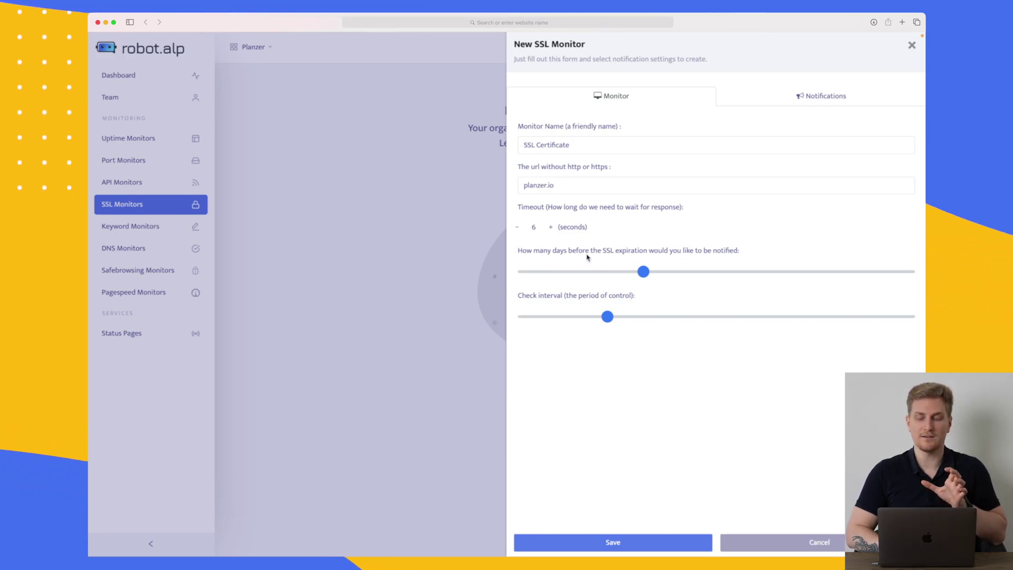
pyautogui.moveTo(643, 272); pyautogui.dragTo(574, 274)
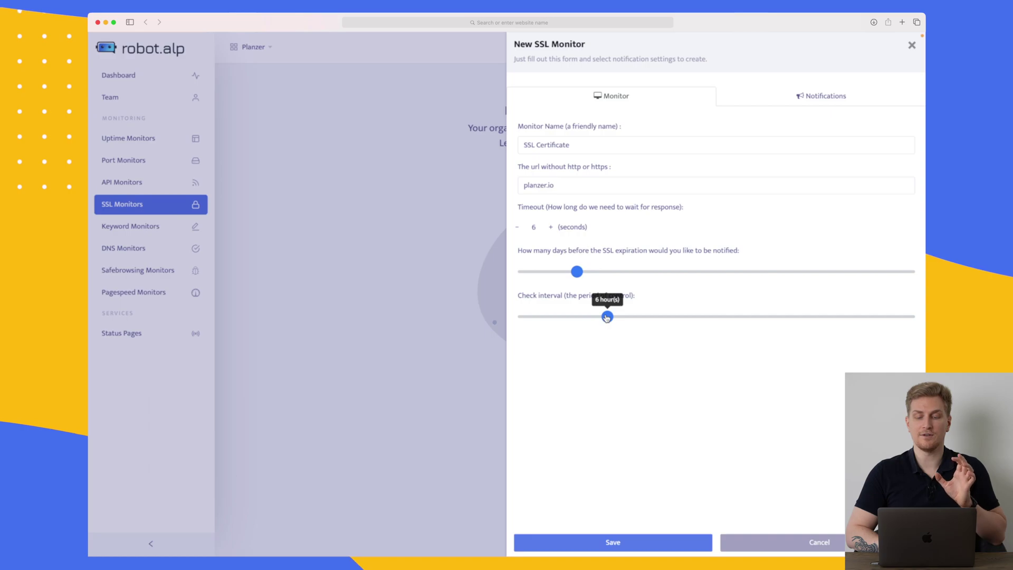
pyautogui.moveTo(607, 318); pyautogui.dragTo(924, 311)
pyautogui.click(607, 540)
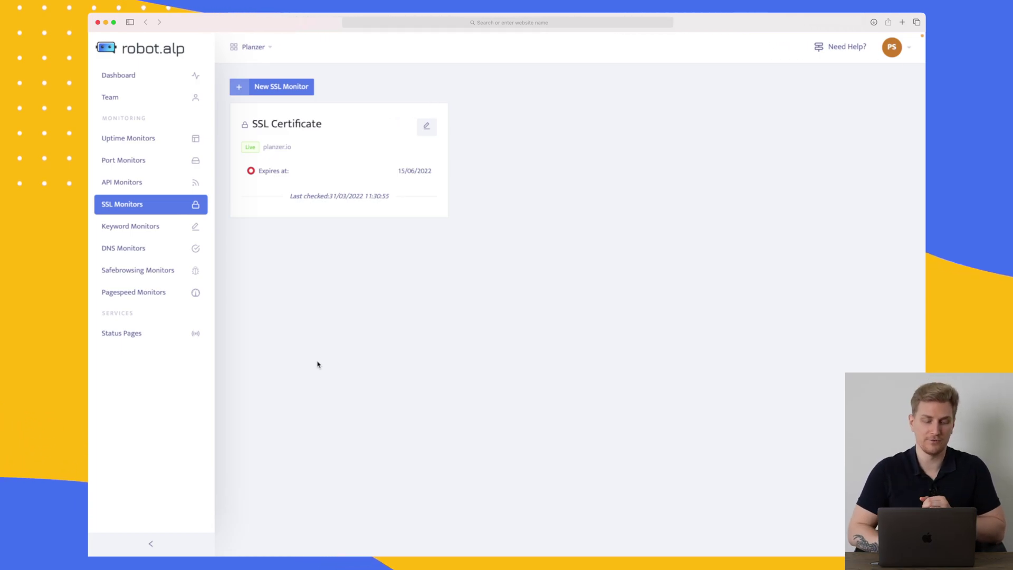
# Open a new keyword monitor form set to notify when the keyword doesn't exist
pyautogui.click(161, 232)
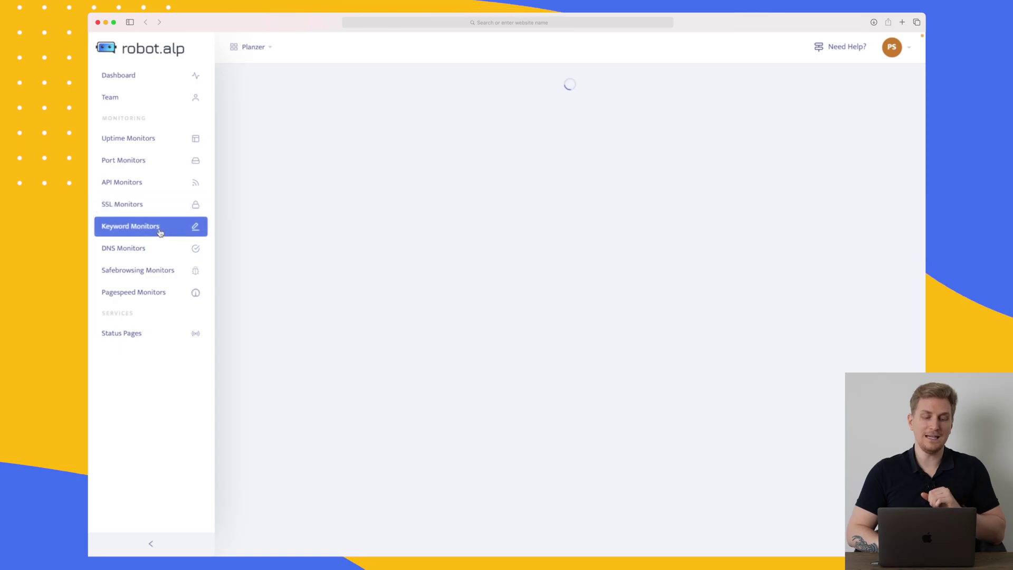
pyautogui.click(577, 163)
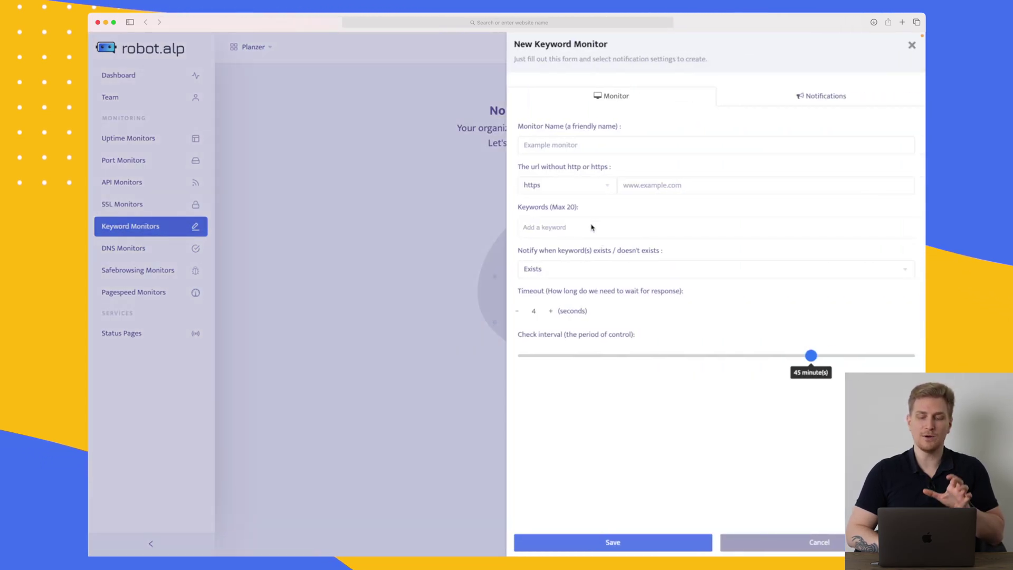
pyautogui.click(576, 272)
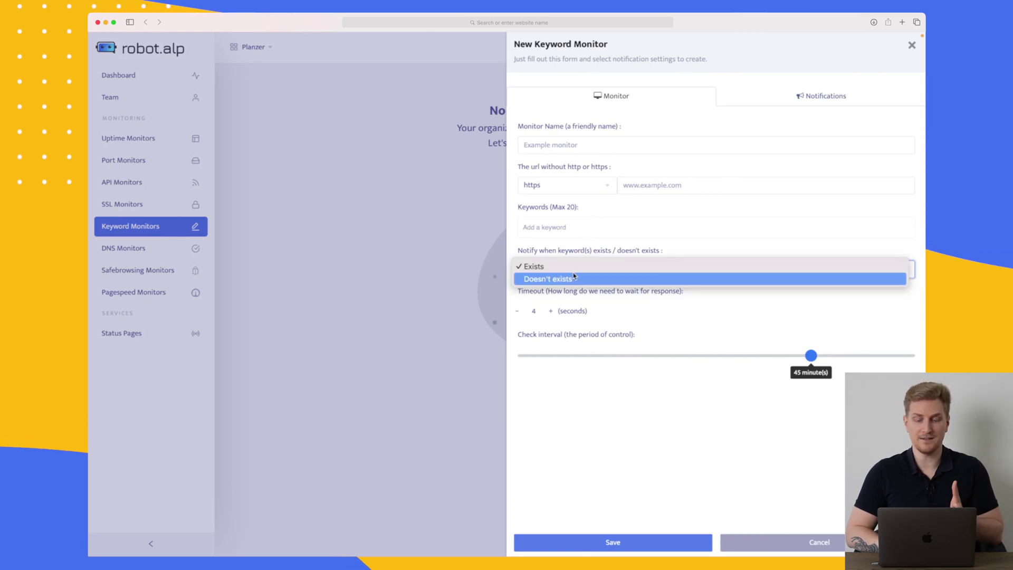
pyautogui.click(578, 278)
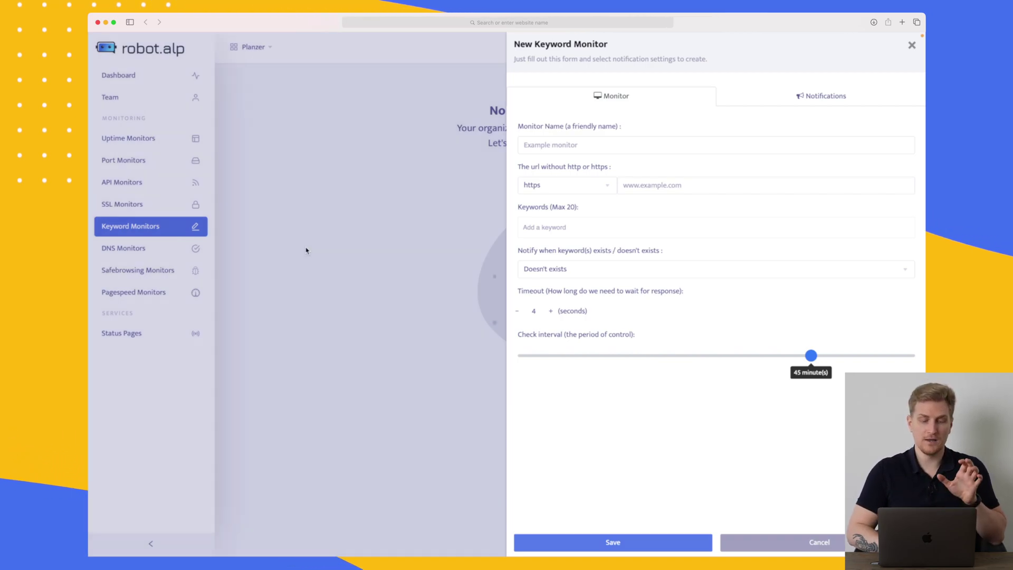
# Close the keyword form and step through the DNS, Safebrowsing and Pagespeed monitor pages
pyautogui.click(305, 249)
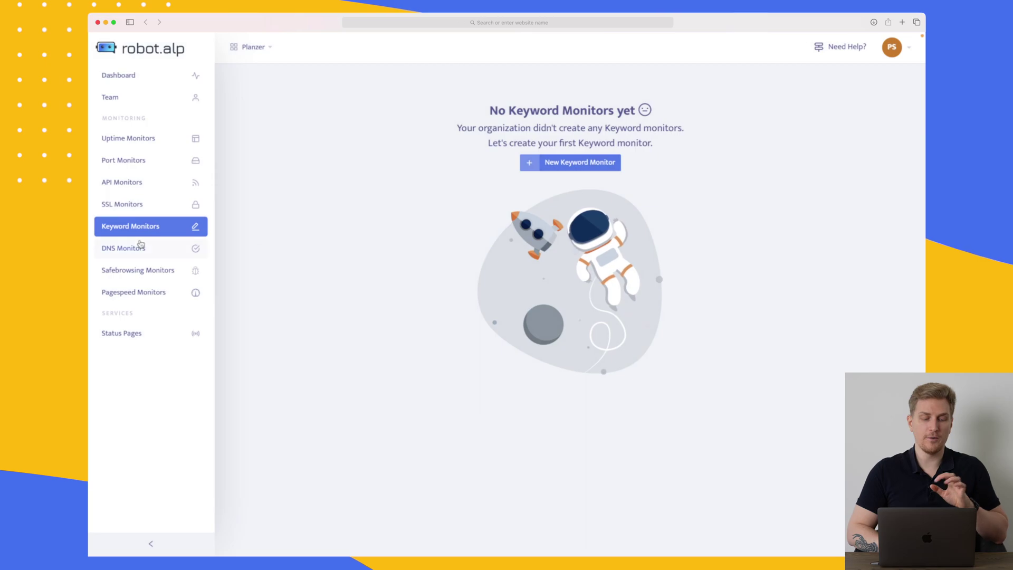
pyautogui.click(136, 251)
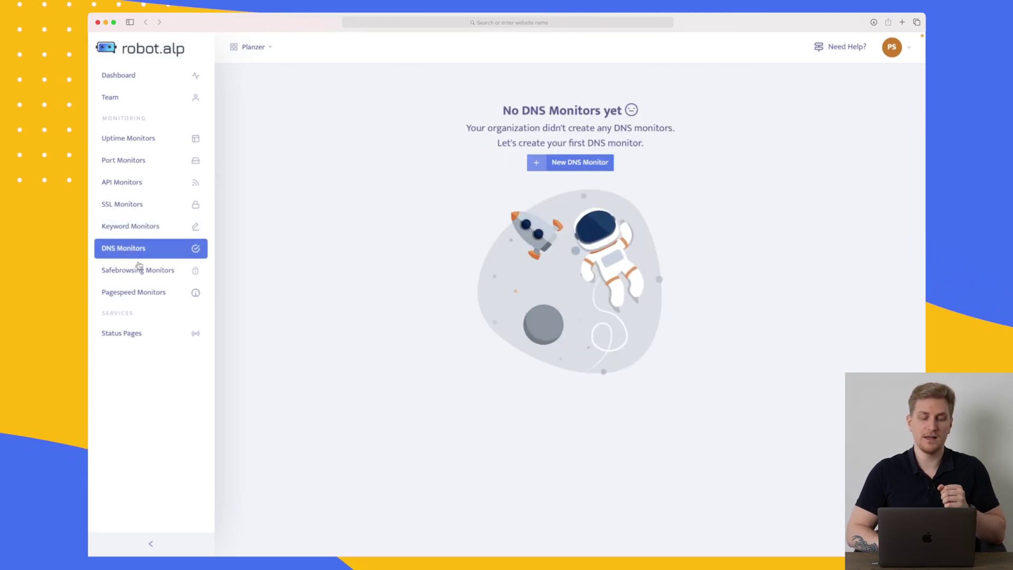
pyautogui.click(140, 271)
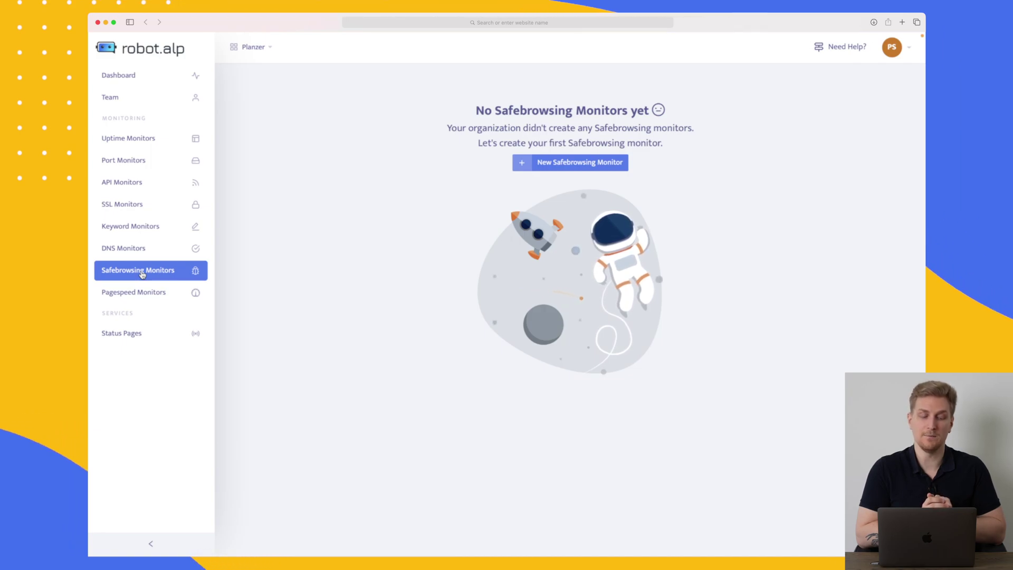
pyautogui.click(149, 294)
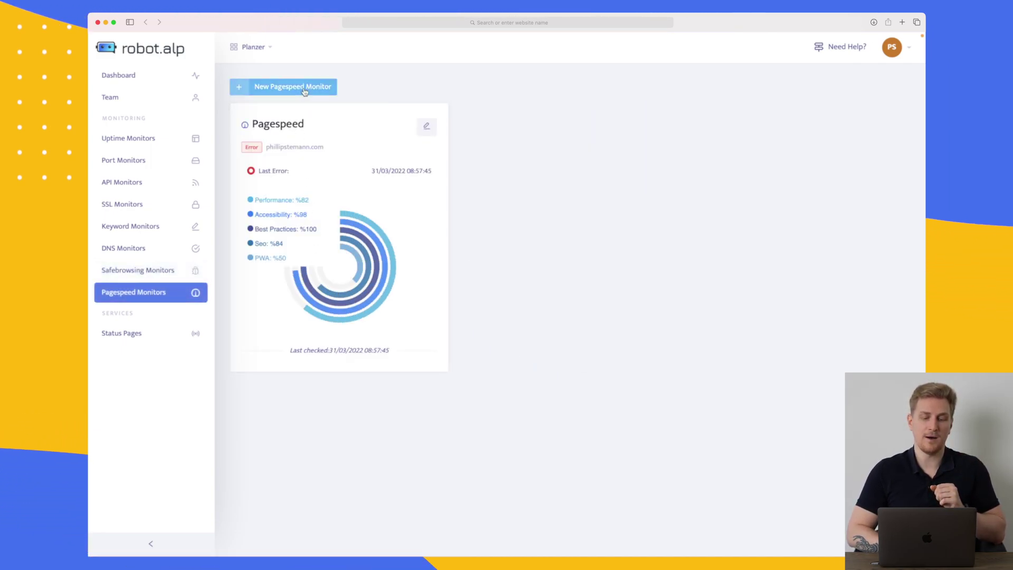
# Look over the new Pagespeed monitor form, then close it for the existing monitor's dashboard
pyautogui.click(305, 90)
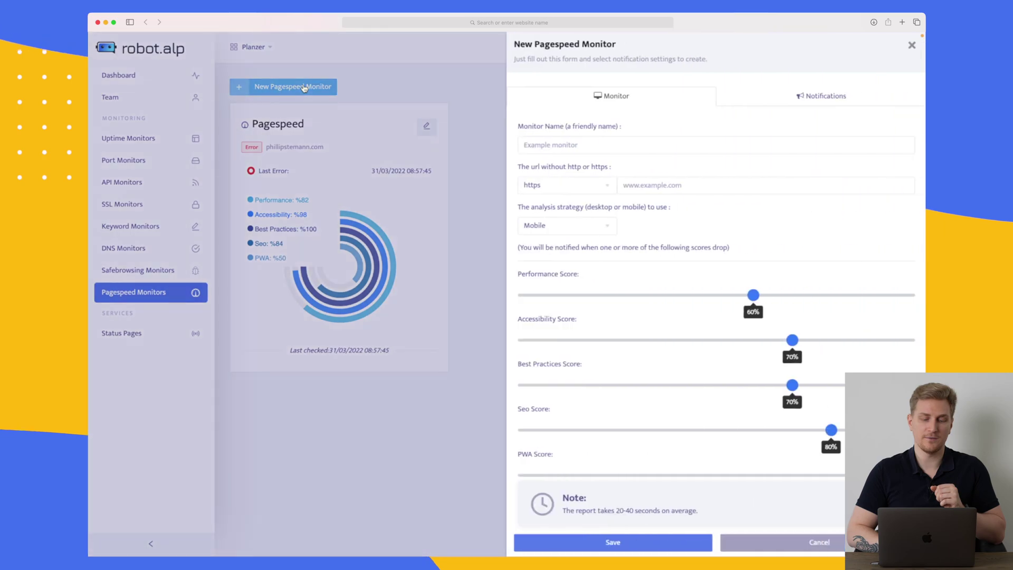
pyautogui.click(649, 142)
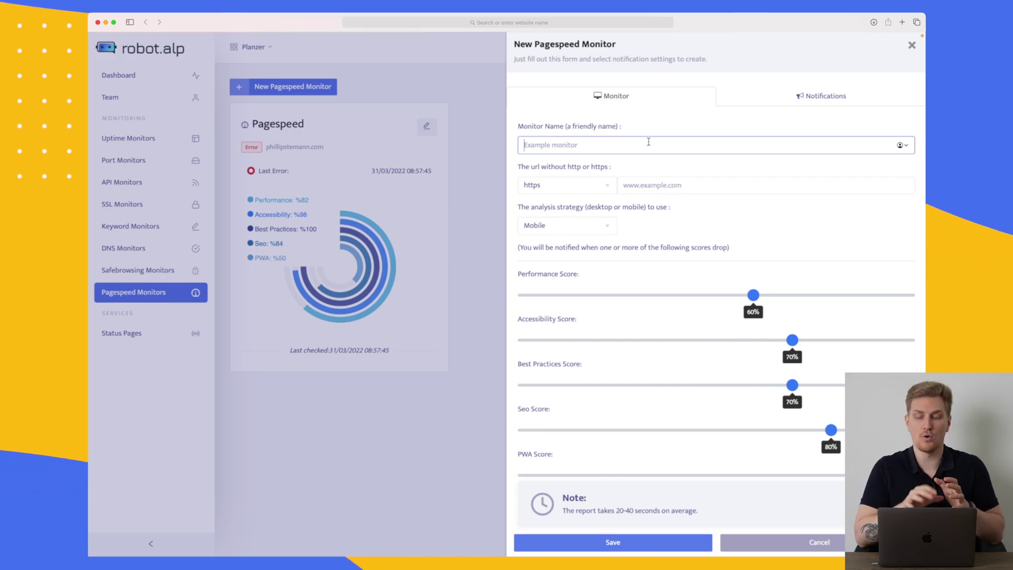
pyautogui.scroll(-3, 624, 226)
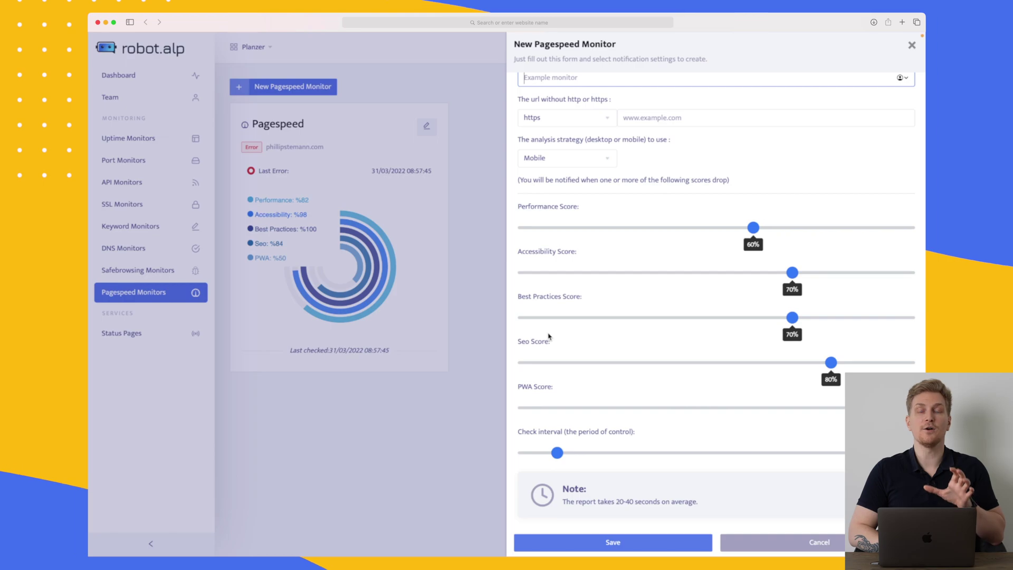
pyautogui.scroll(3, 549, 336)
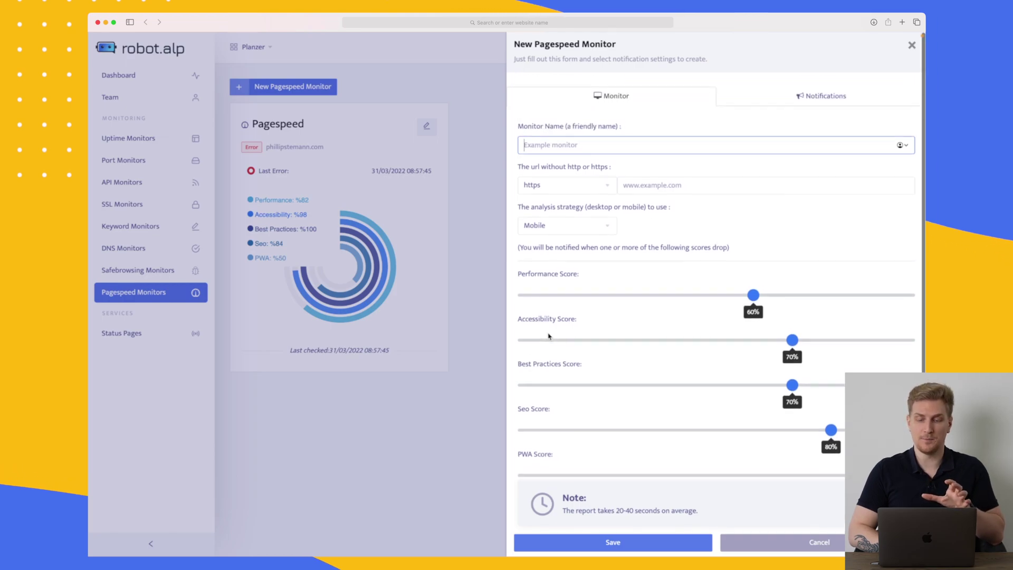
pyautogui.click(387, 398)
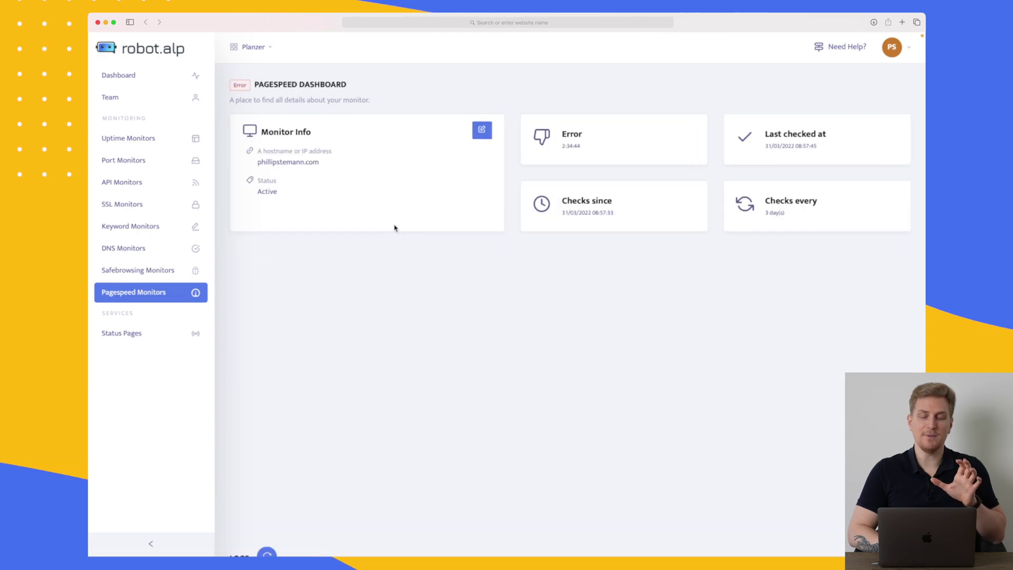
# Scroll through the Pagespeed dashboard's scores and Lighthouse report
pyautogui.scroll(-1, 397, 227)
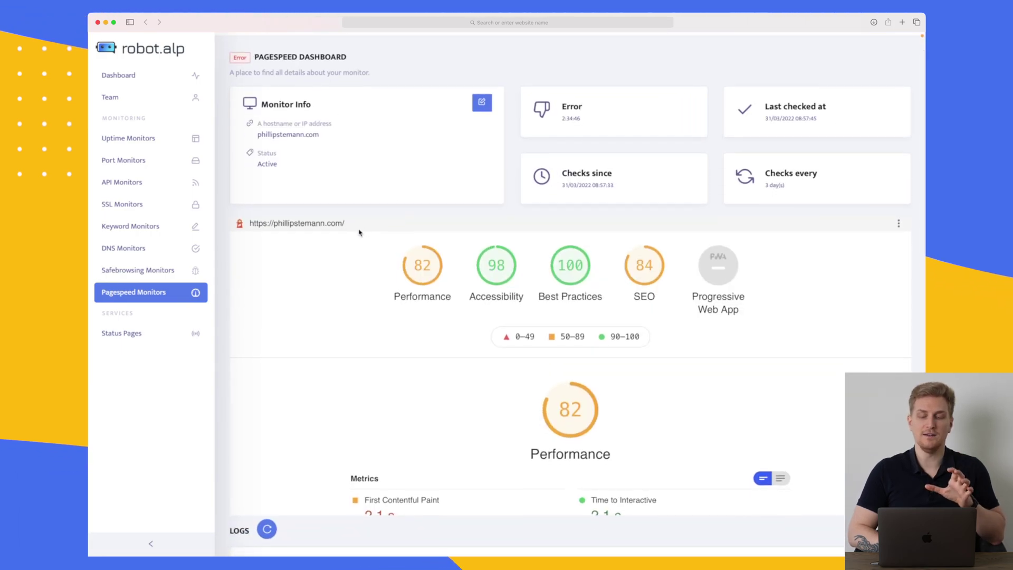
pyautogui.scroll(-2, 364, 313)
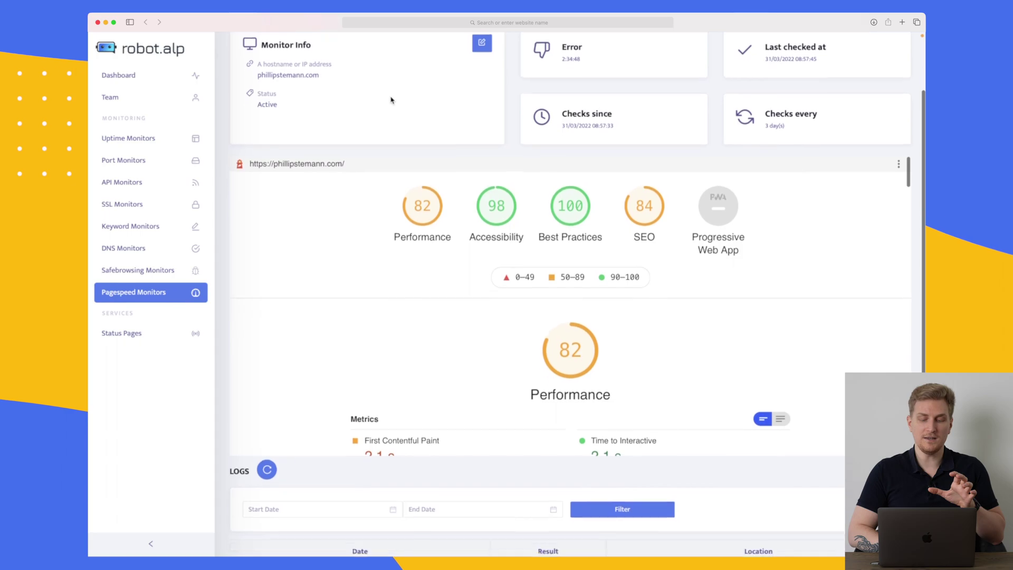
pyautogui.scroll(-5, 364, 312)
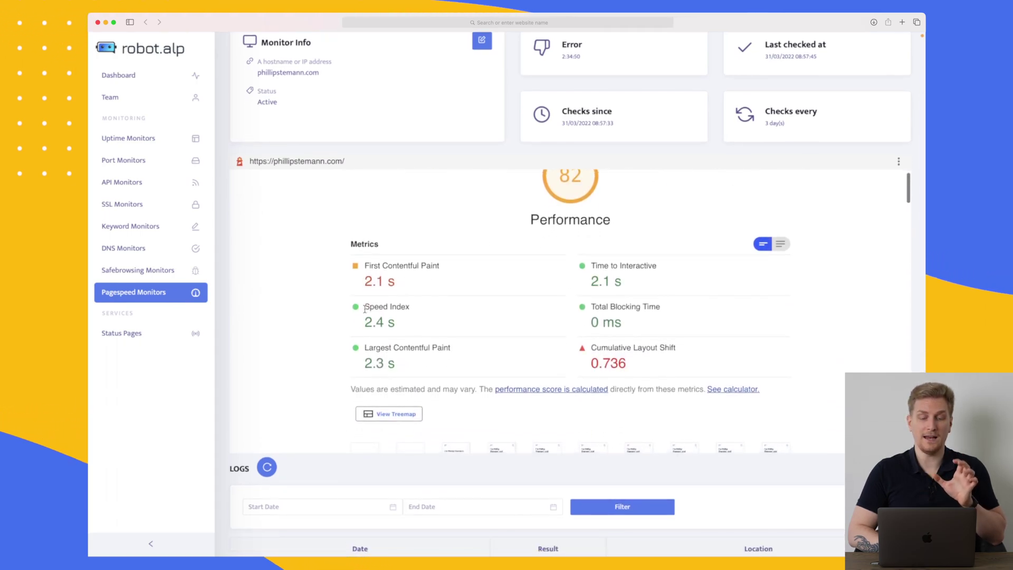
pyautogui.scroll(4, 365, 309)
pyautogui.scroll(2, 365, 309)
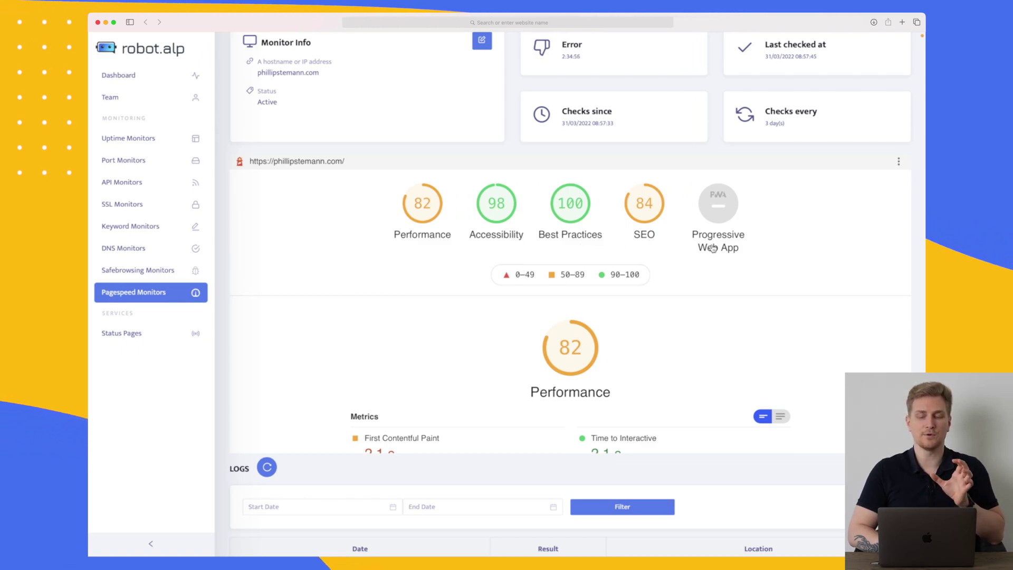
# Expand the 'Reduce unused CSS' suggestion and read through its details
pyautogui.moveTo(713, 248)
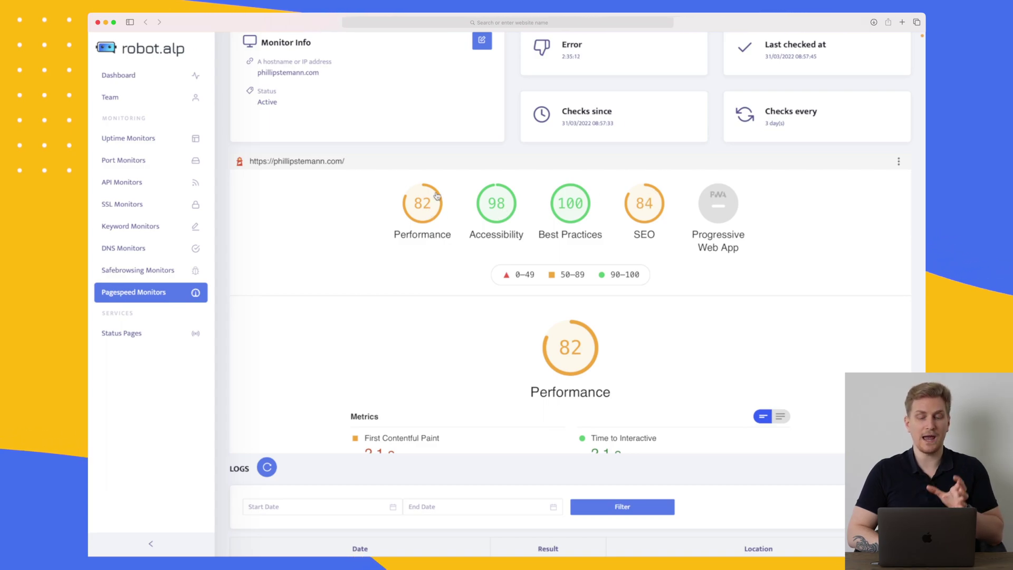
pyautogui.scroll(-15, 416, 212)
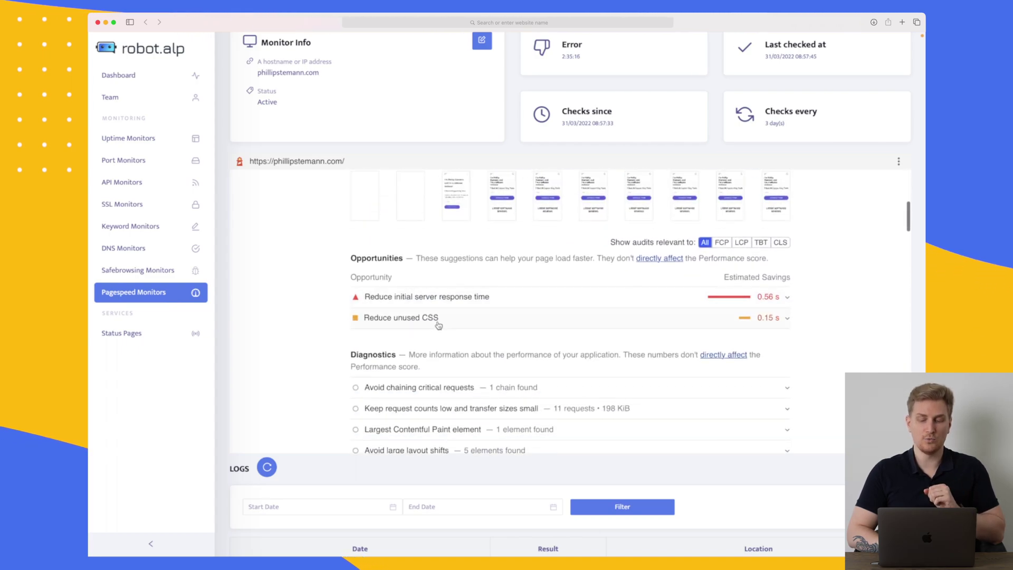
pyautogui.click(437, 323)
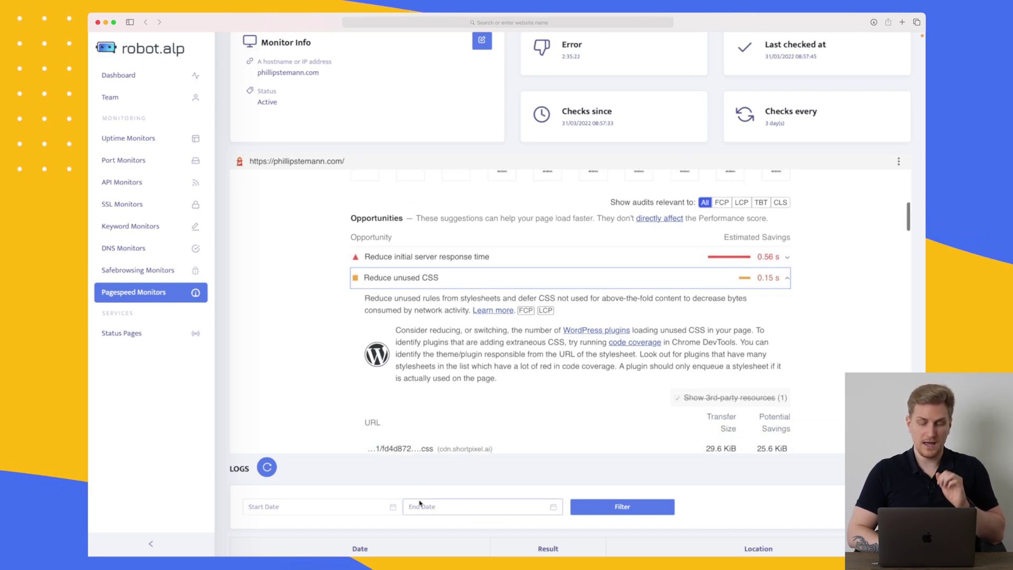
pyautogui.scroll(-5, 436, 499)
pyautogui.scroll(-1, 526, 346)
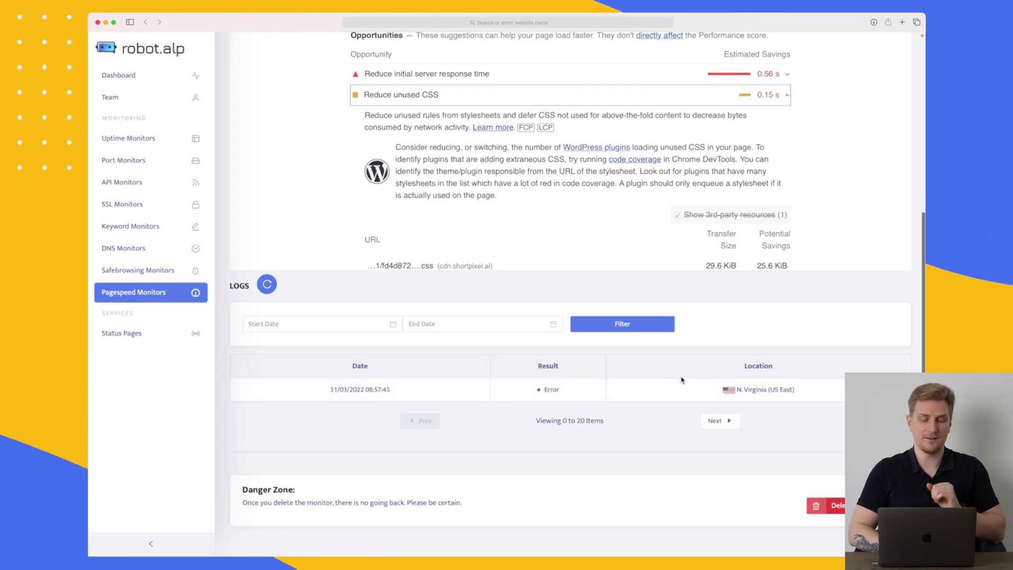
pyautogui.scroll(10, 681, 380)
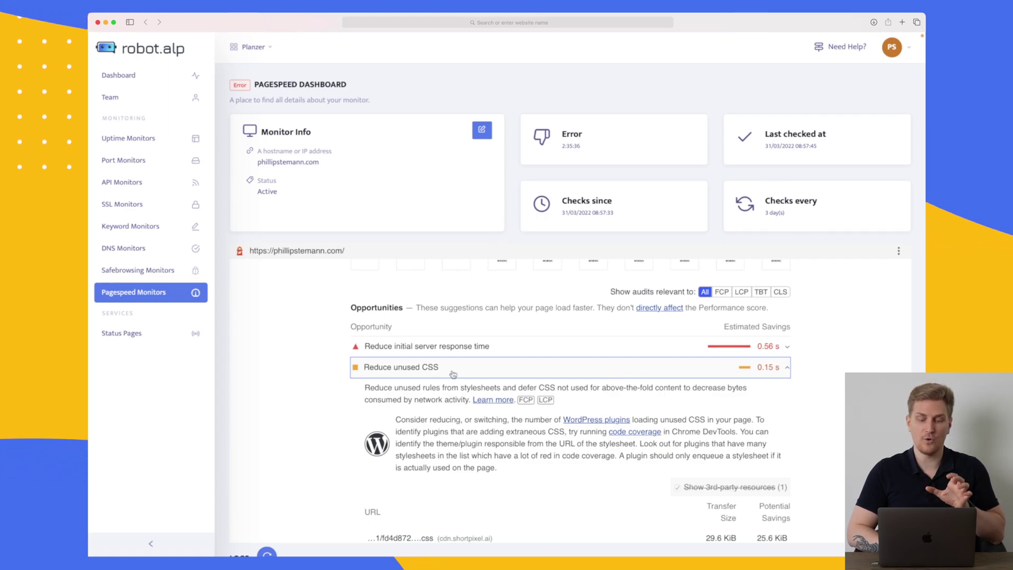
pyautogui.scroll(10, 453, 374)
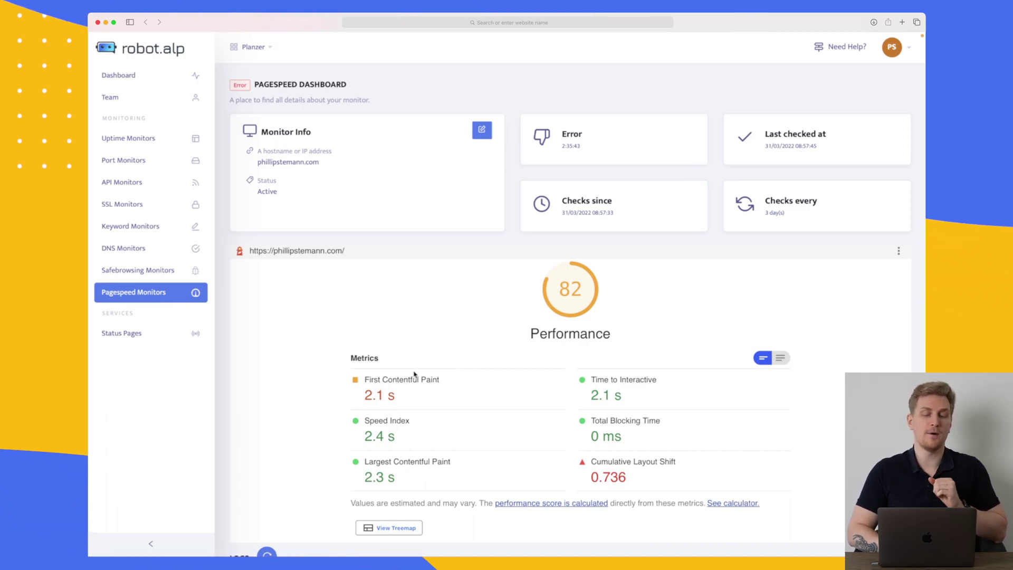
# Start a new status page titled 'Status page' and fill in its subdomain
pyautogui.click(132, 333)
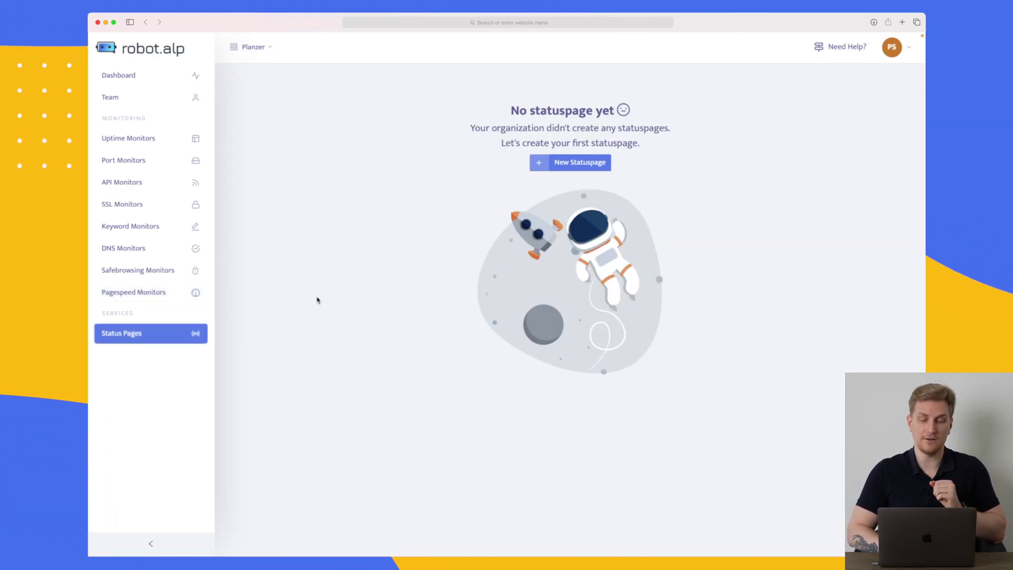
pyautogui.click(573, 167)
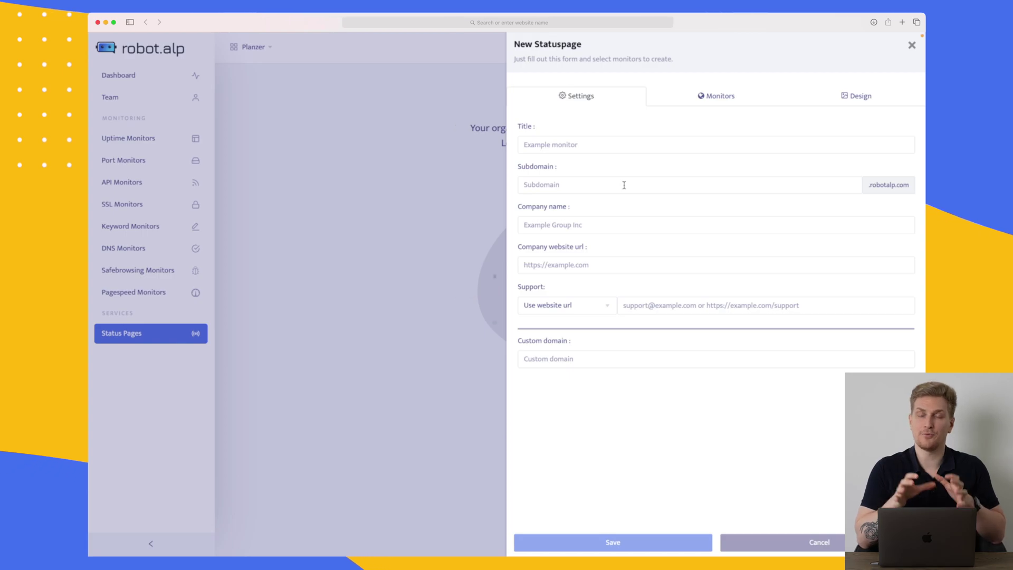
pyautogui.click(558, 141)
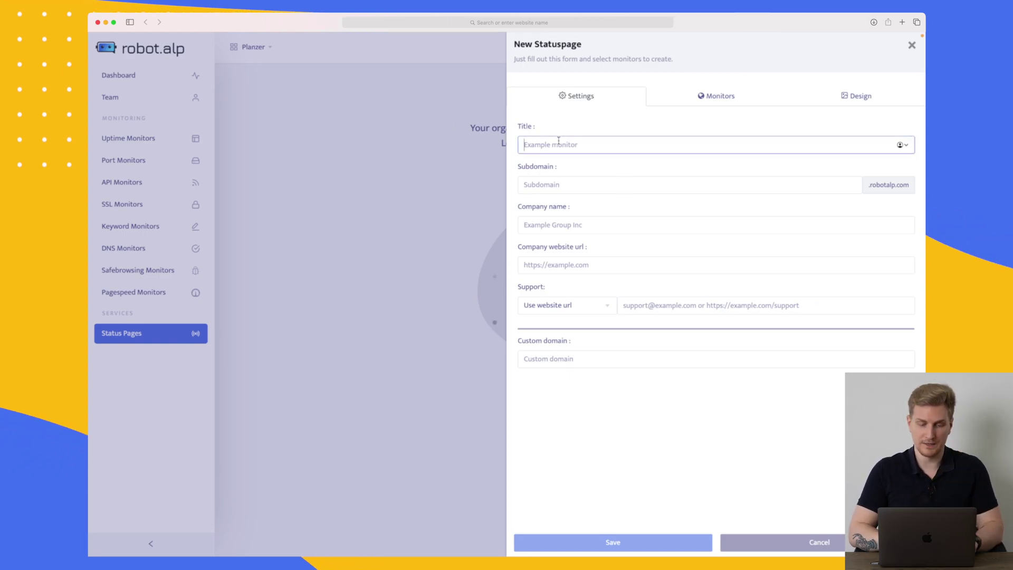
pyautogui.click(567, 184)
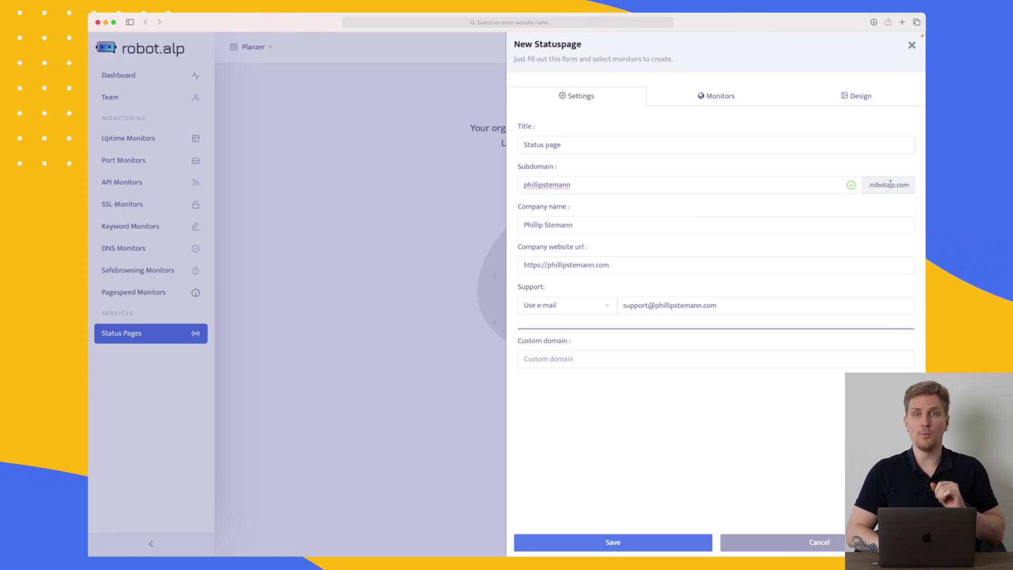
# Remove the test text 'enter' so the Custom domain field stays empty
pyautogui.click(599, 358)
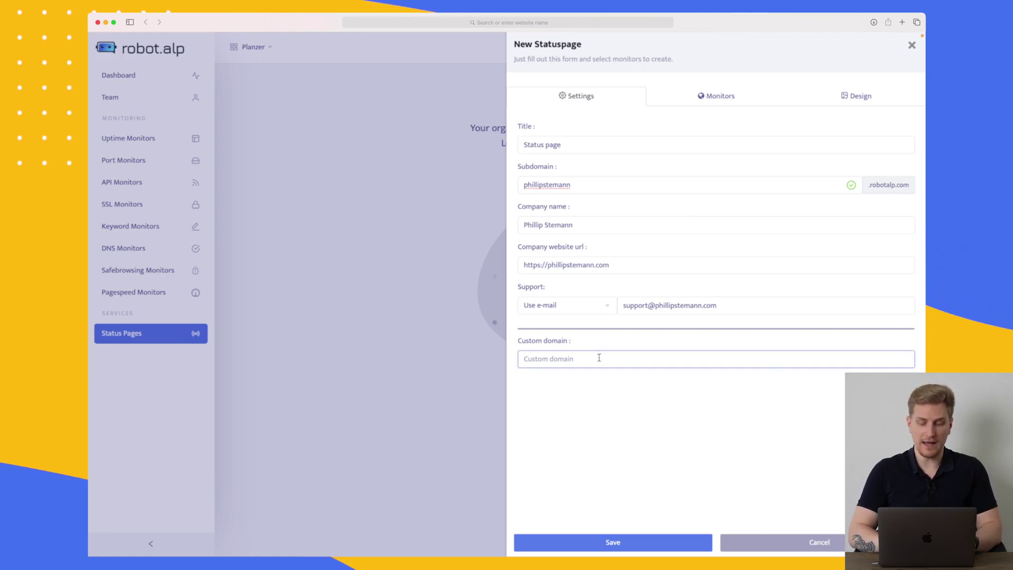
pyautogui.write('enter')
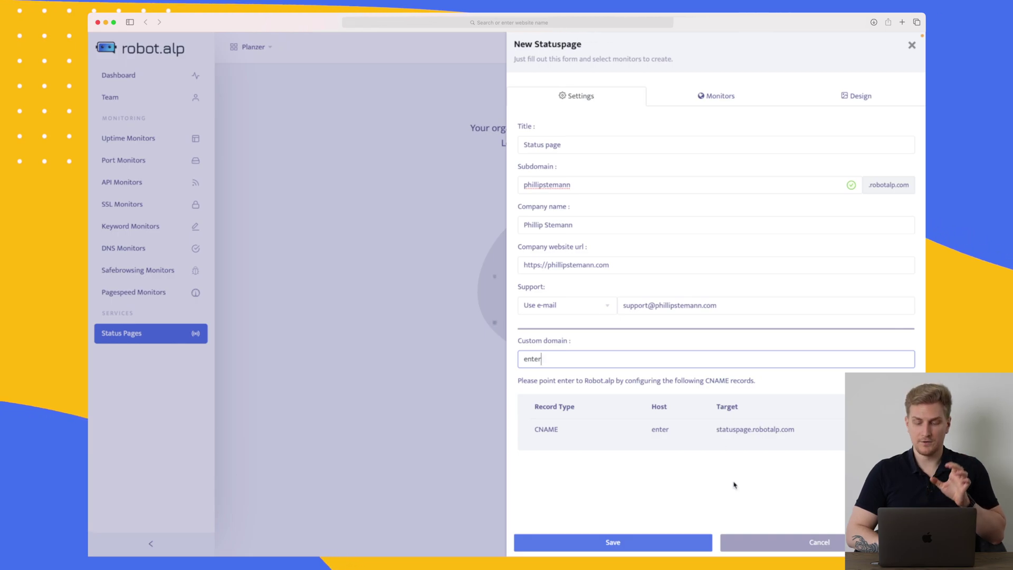
pyautogui.press('super+a')
pyautogui.press('BackSpace')
pyautogui.click(666, 393)
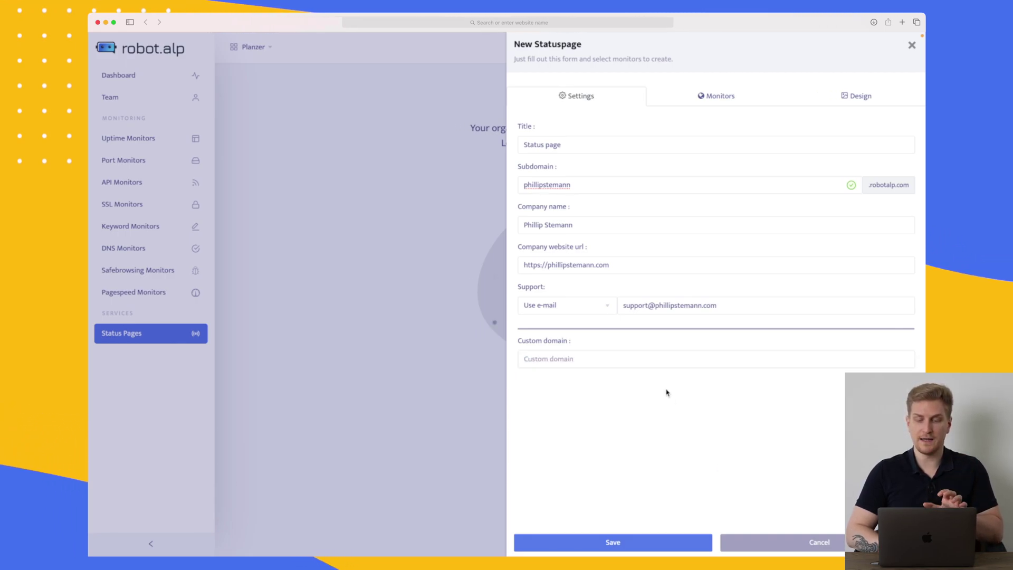
pyautogui.click(721, 99)
# Add the Website (planzer.io) monitor to the status page, keeping the 'With status history' display type
pyautogui.click(697, 127)
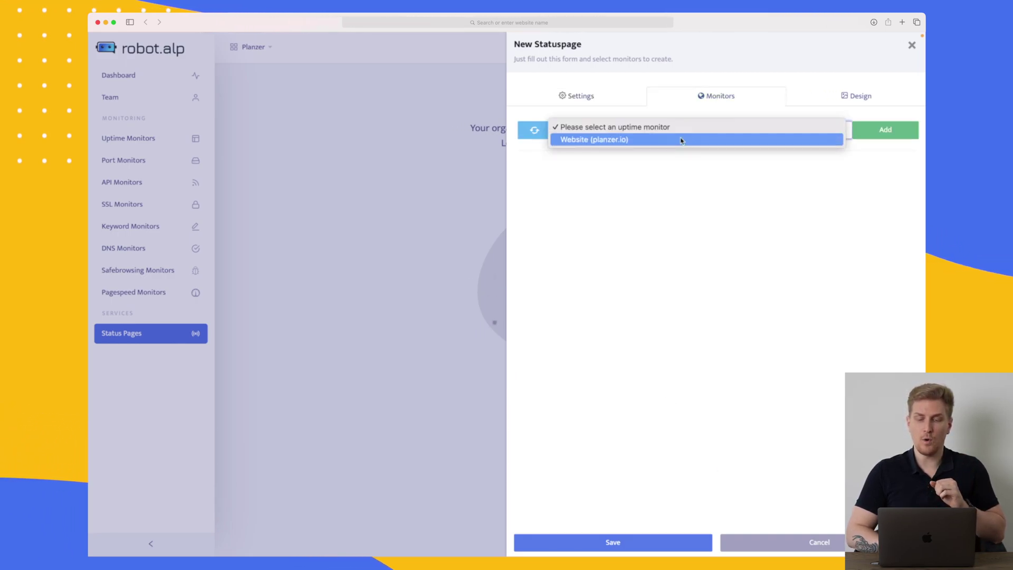
pyautogui.click(679, 138)
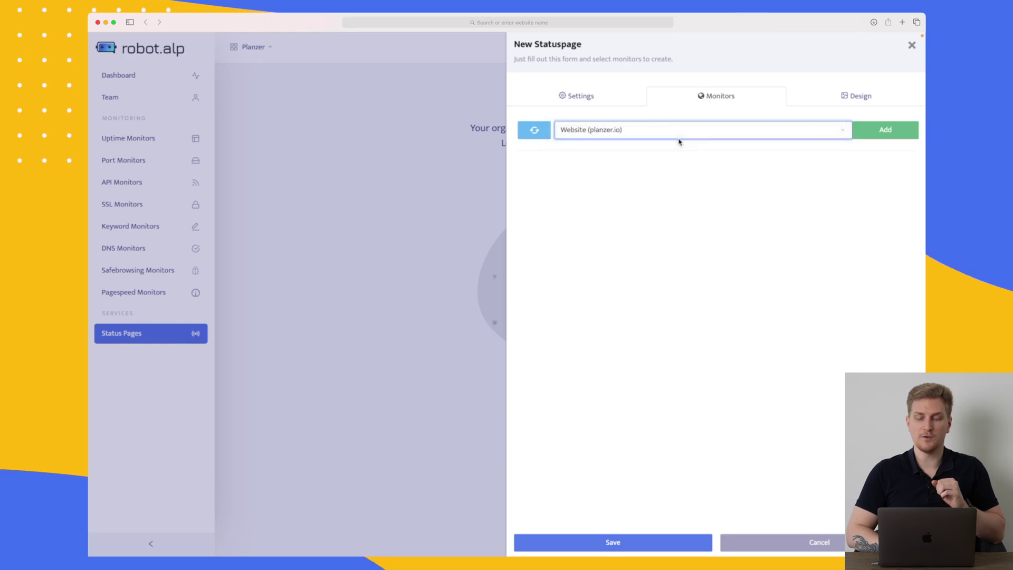
pyautogui.click(886, 130)
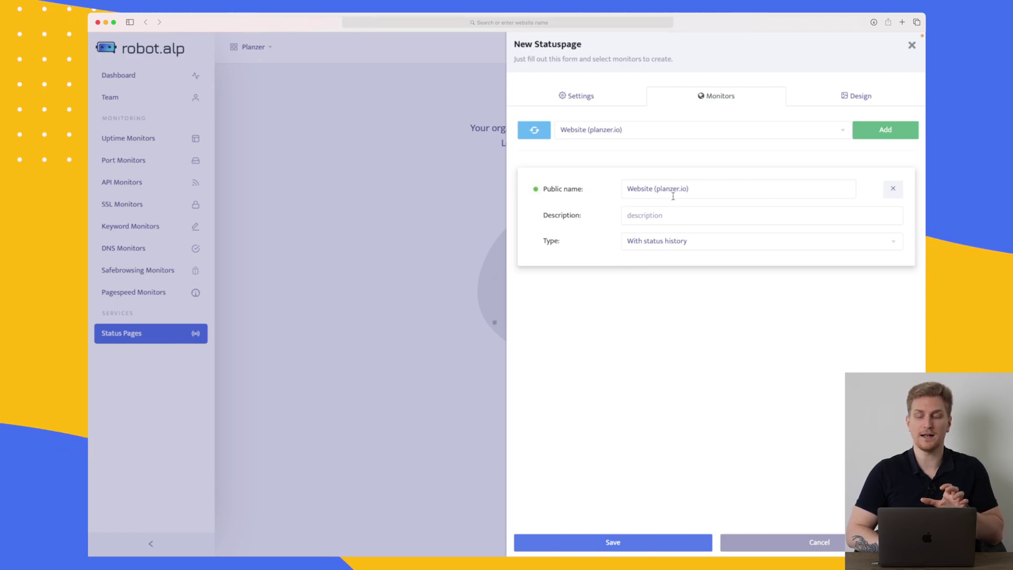
pyautogui.click(684, 245)
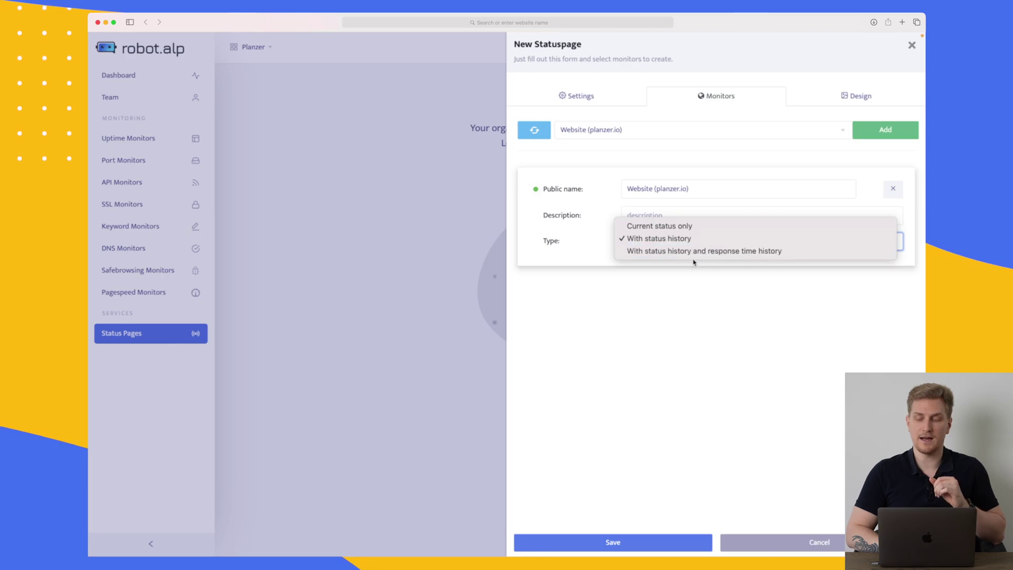
pyautogui.click(690, 280)
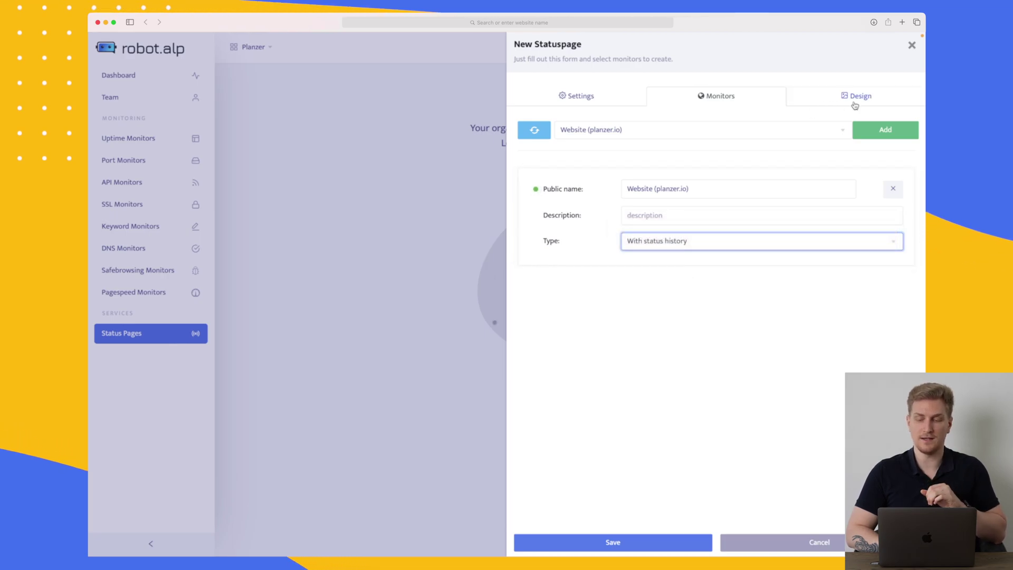
pyautogui.click(861, 104)
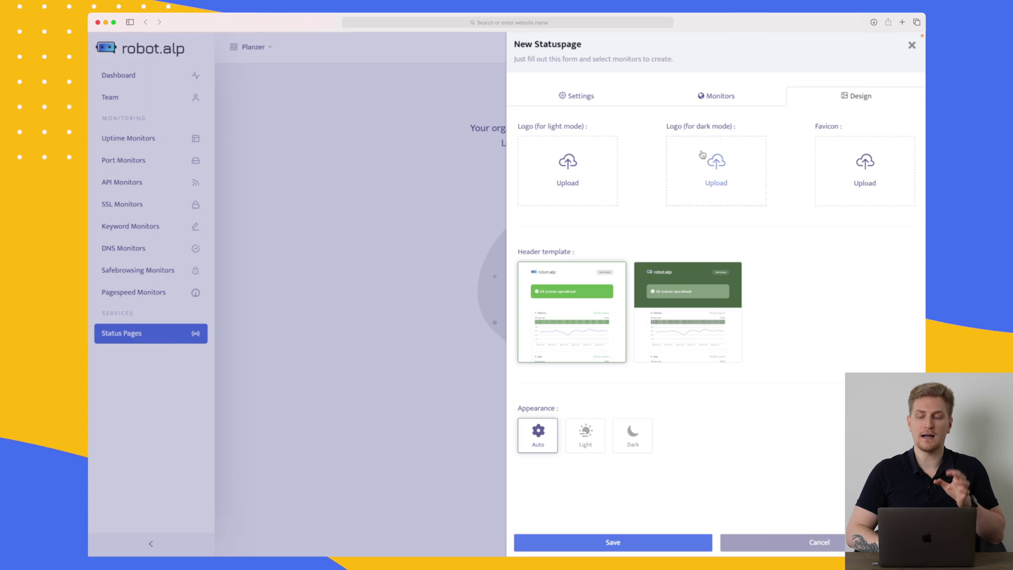
# Compare the light and coloured header templates and settle on the coloured header
pyautogui.scroll(-1, 855, 145)
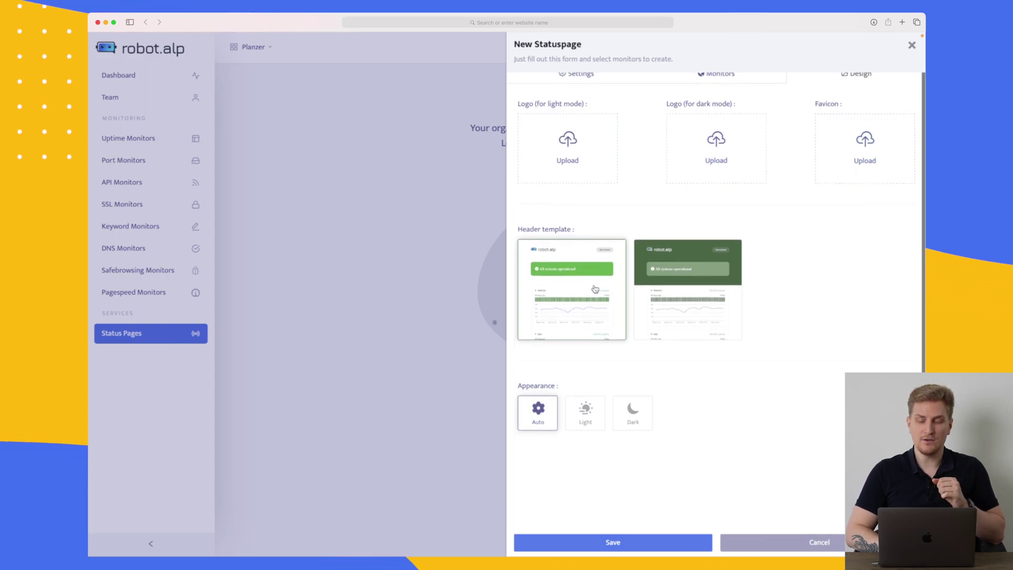
pyautogui.click(678, 288)
pyautogui.click(581, 278)
pyautogui.click(681, 277)
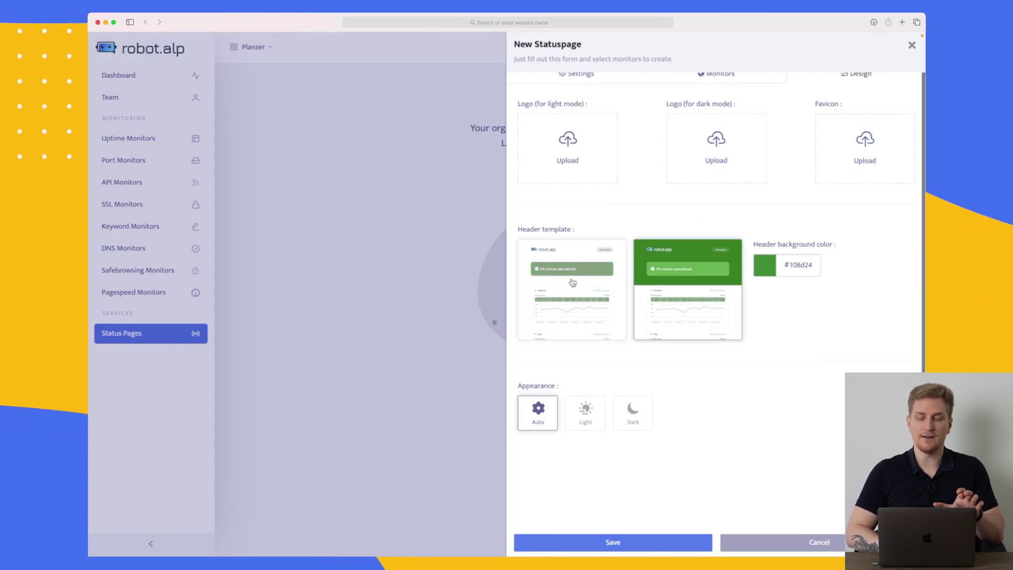
pyautogui.click(577, 281)
pyautogui.click(662, 297)
pyautogui.click(576, 285)
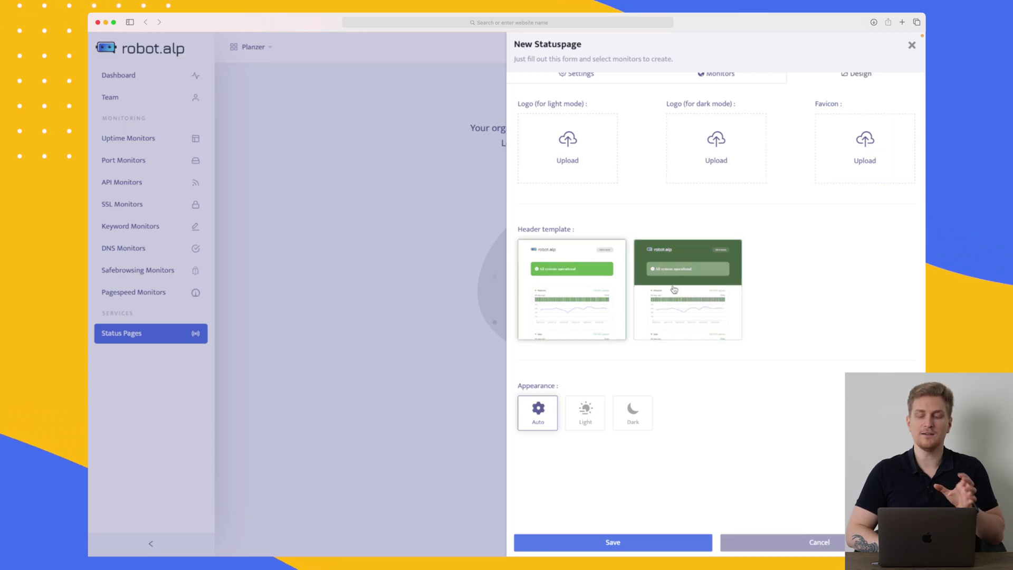
pyautogui.click(686, 293)
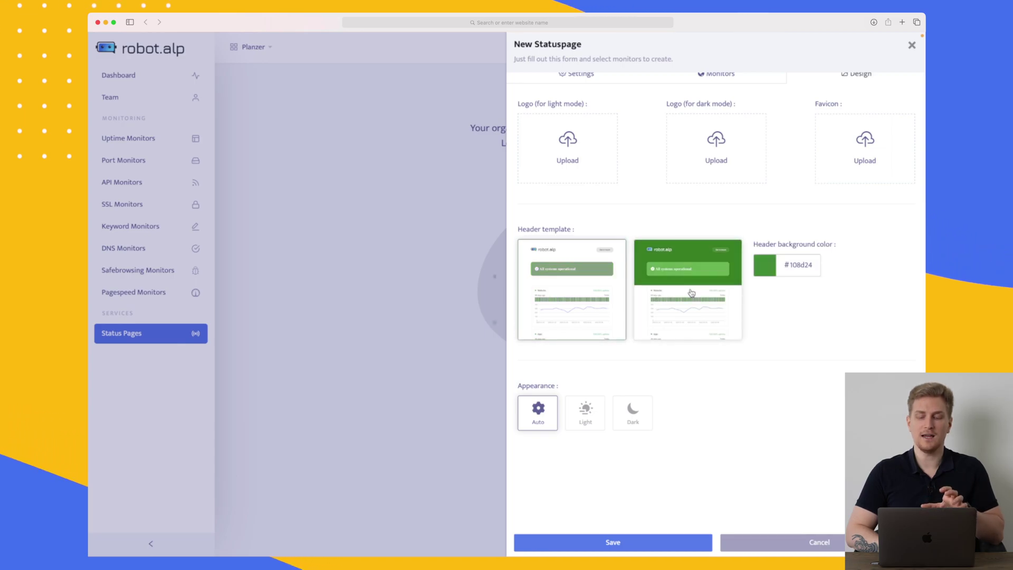
# Set the header background colour to blue #406ac8 and save the new status page
pyautogui.click(767, 264)
pyautogui.moveTo(796, 294); pyautogui.dragTo(774, 308)
pyautogui.click(819, 333)
pyautogui.moveTo(819, 335); pyautogui.dragTo(815, 334)
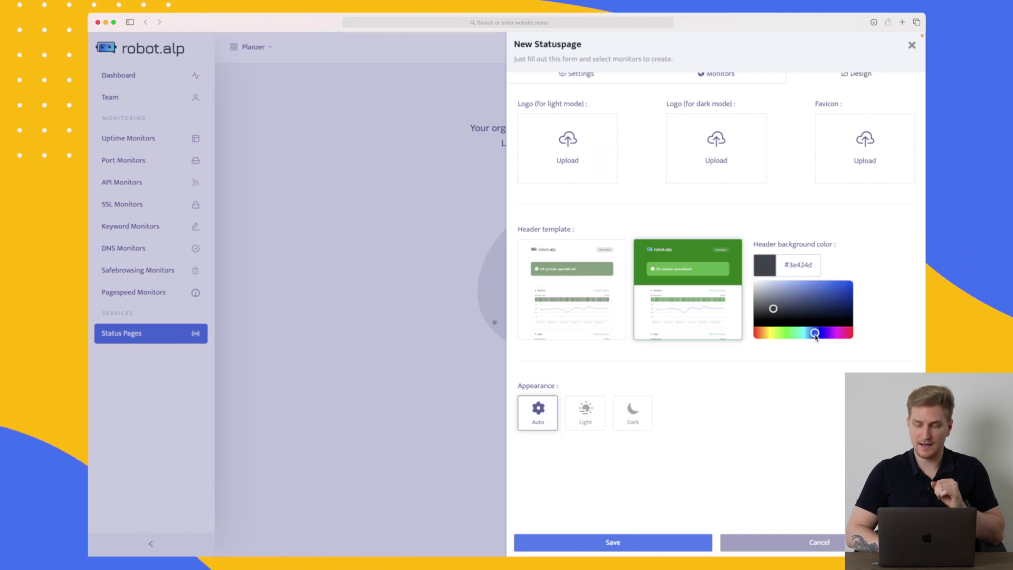
pyautogui.click(821, 290)
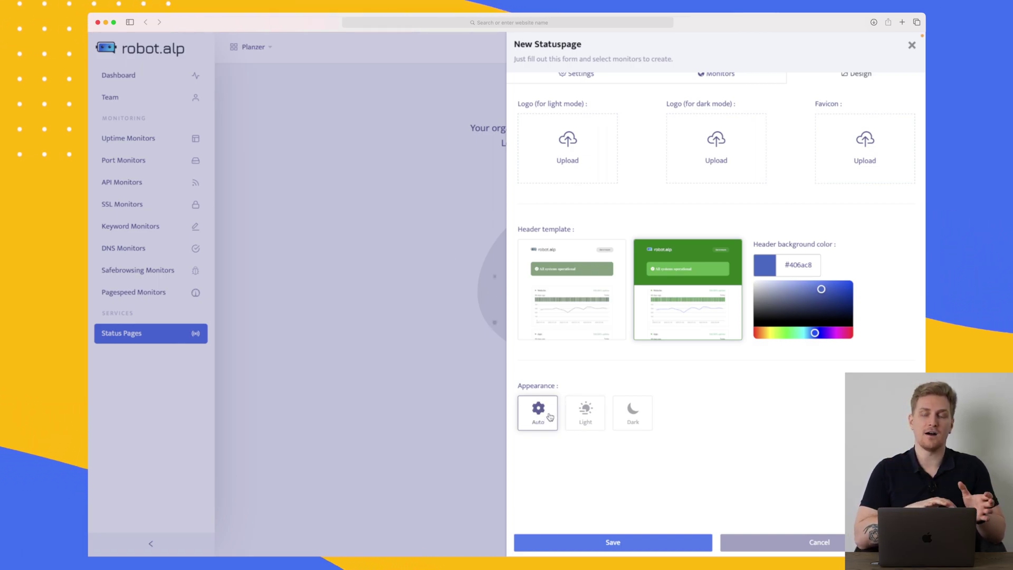
pyautogui.click(638, 540)
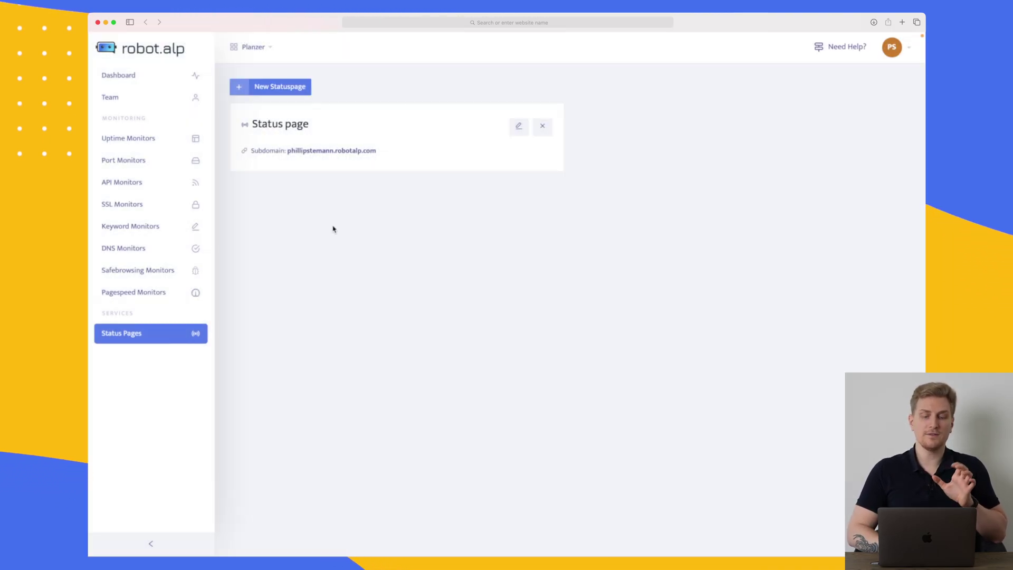
pyautogui.click(316, 151)
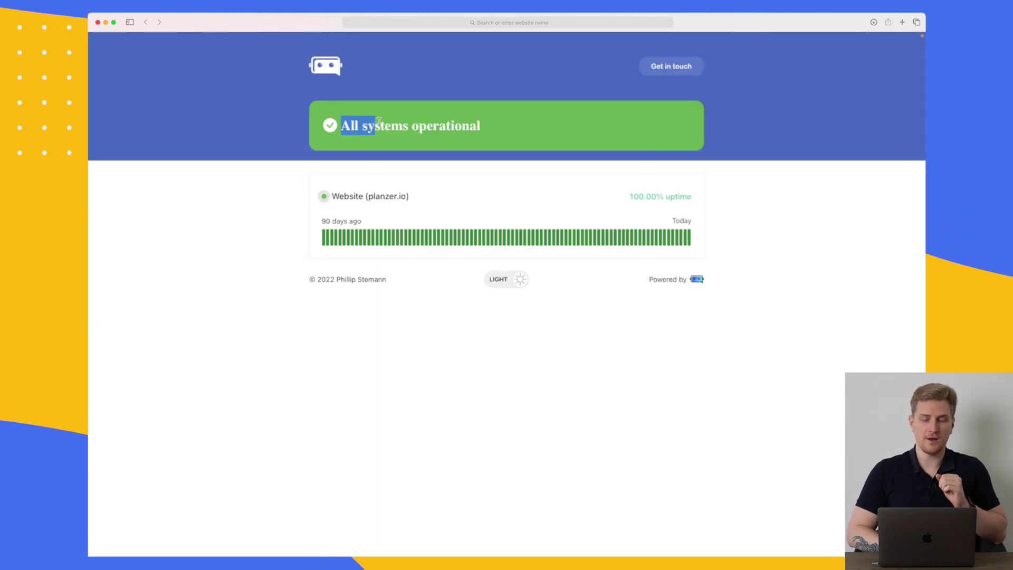
pyautogui.moveTo(379, 121); pyautogui.dragTo(484, 127)
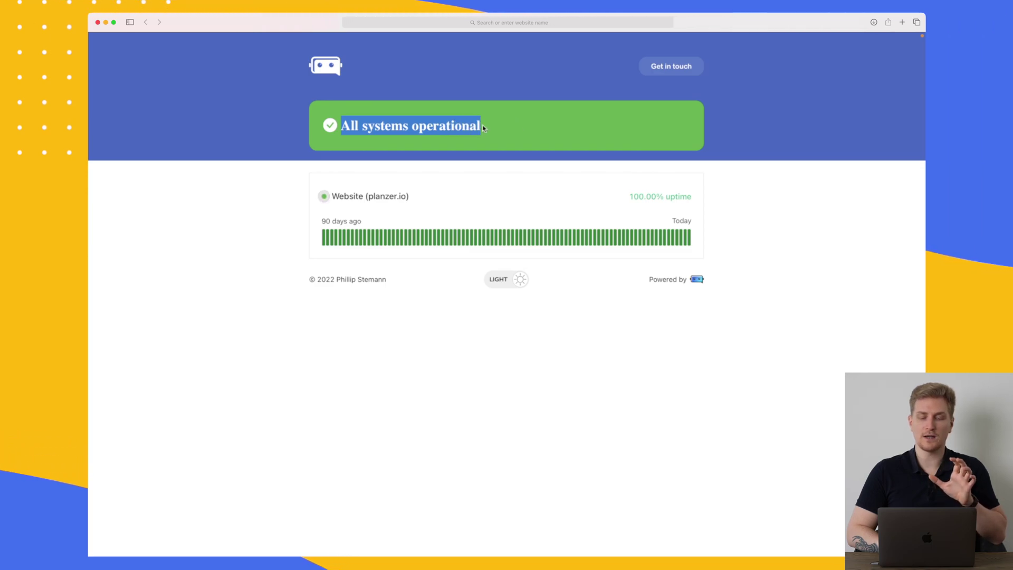
pyautogui.click(471, 172)
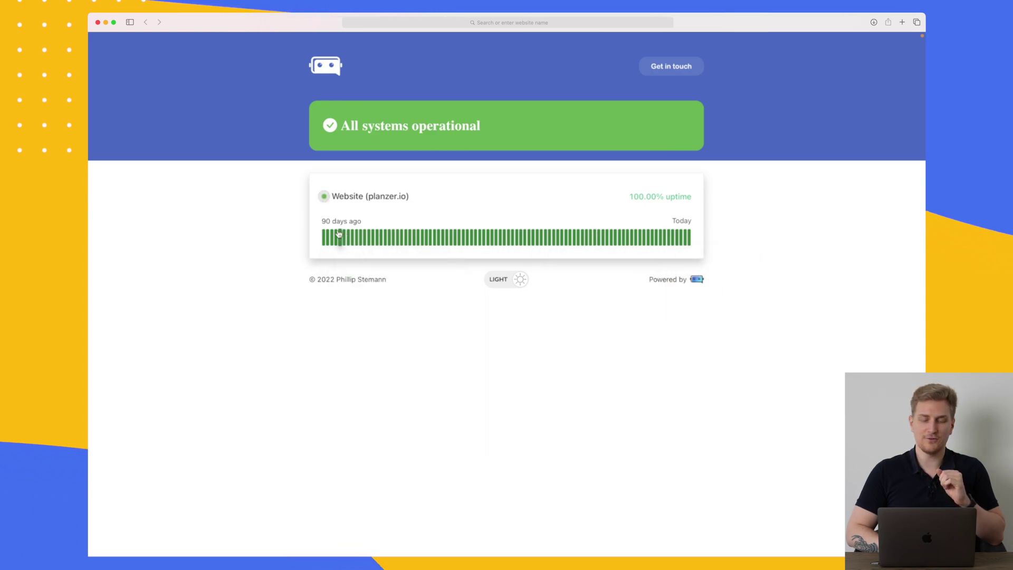
pyautogui.moveTo(325, 237)
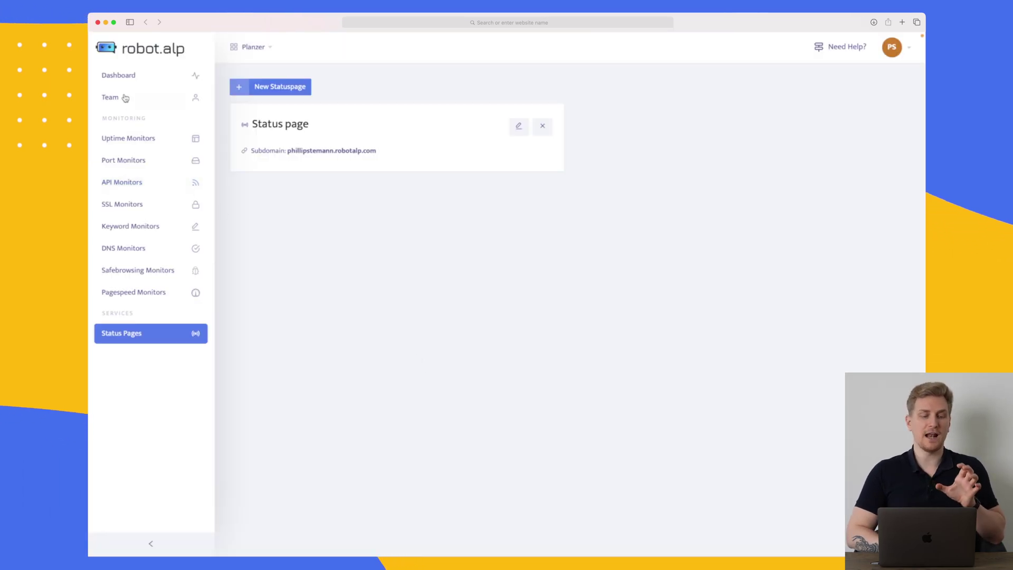
# Return to the Planzer dashboard from the status pages via the sidebar
pyautogui.click(112, 75)
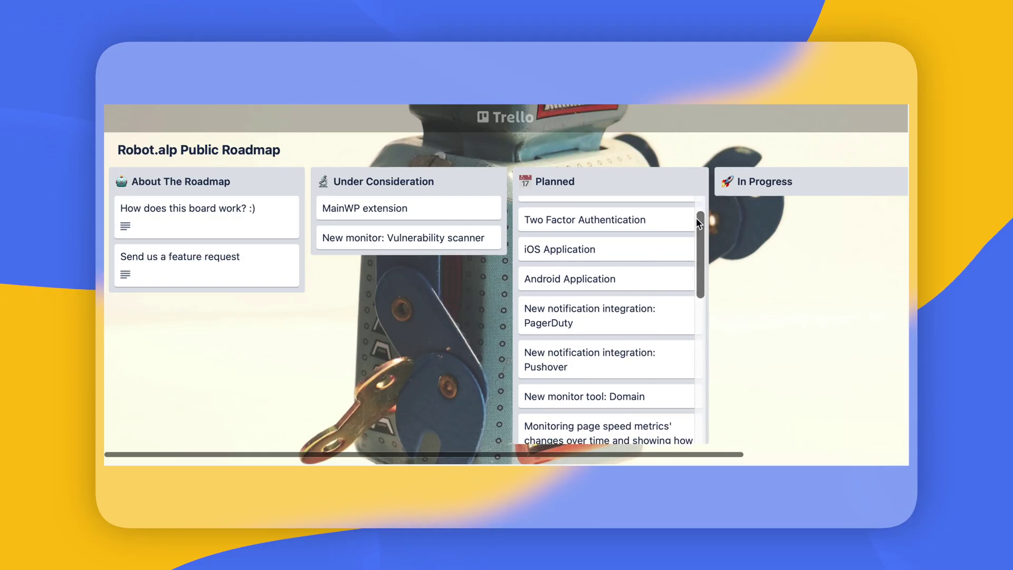
# Scroll the Planned list on the Trello roadmap down to the Q4 2022 card
pyautogui.scroll(-4, 697, 219)
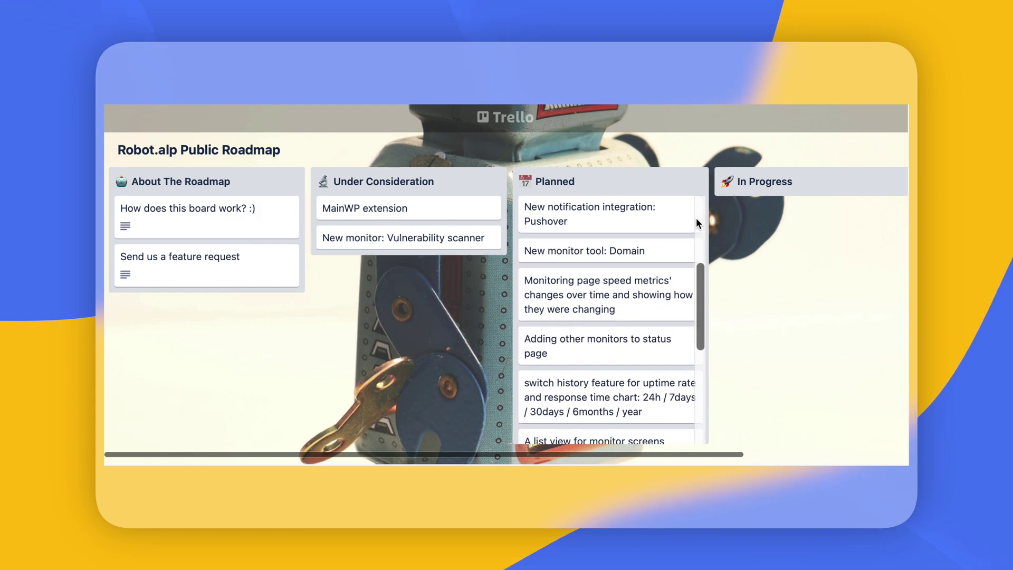
pyautogui.scroll(-3, 696, 222)
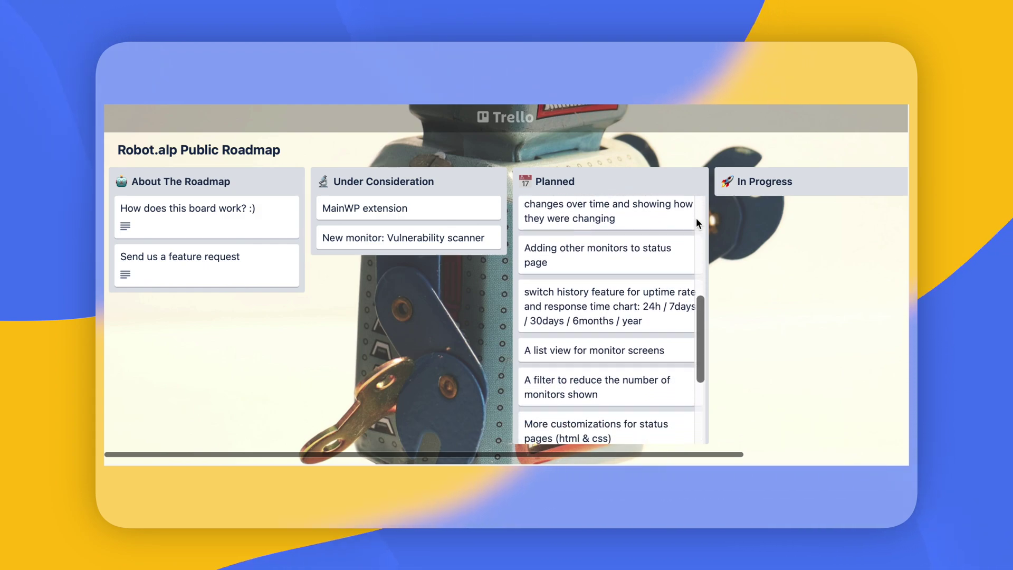
pyautogui.scroll(-3, 696, 224)
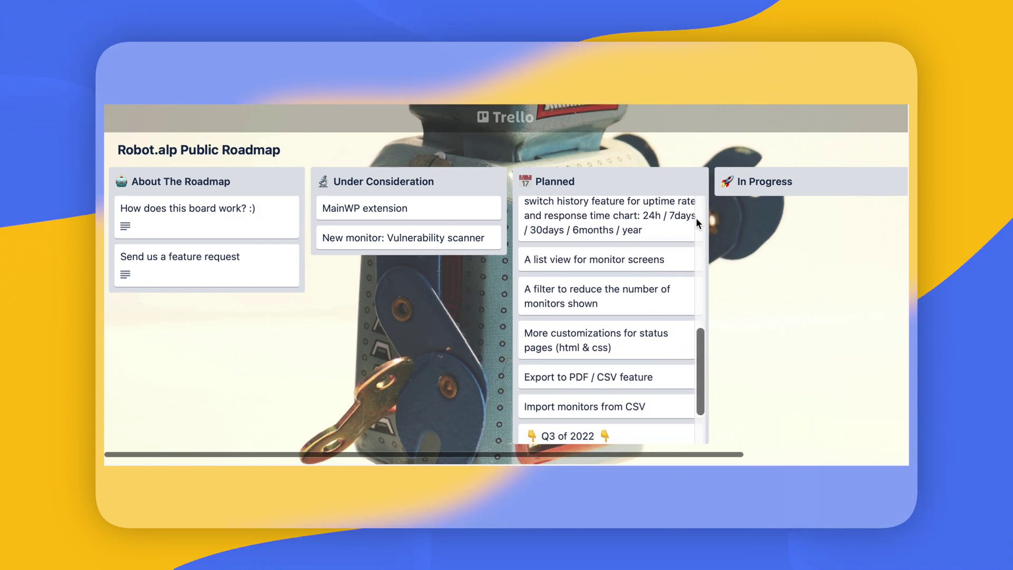
pyautogui.scroll(-1, 696, 223)
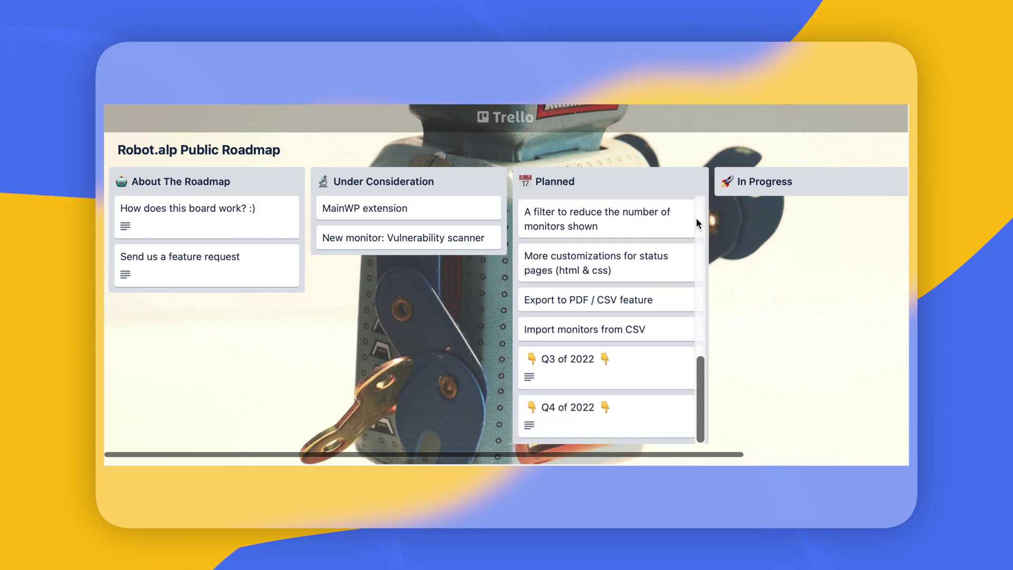